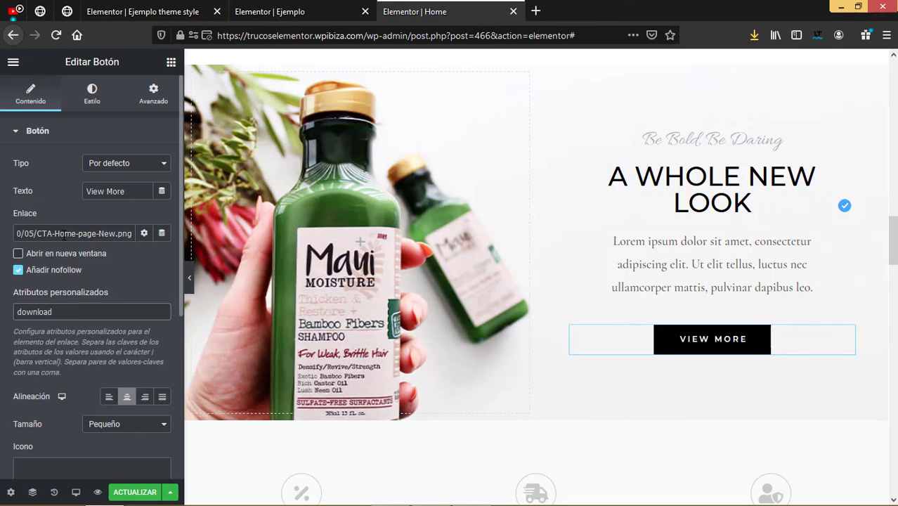
Update the Home page and test the View More button's download in the preview, then cancel the download and close the preview
left_click(142, 494)
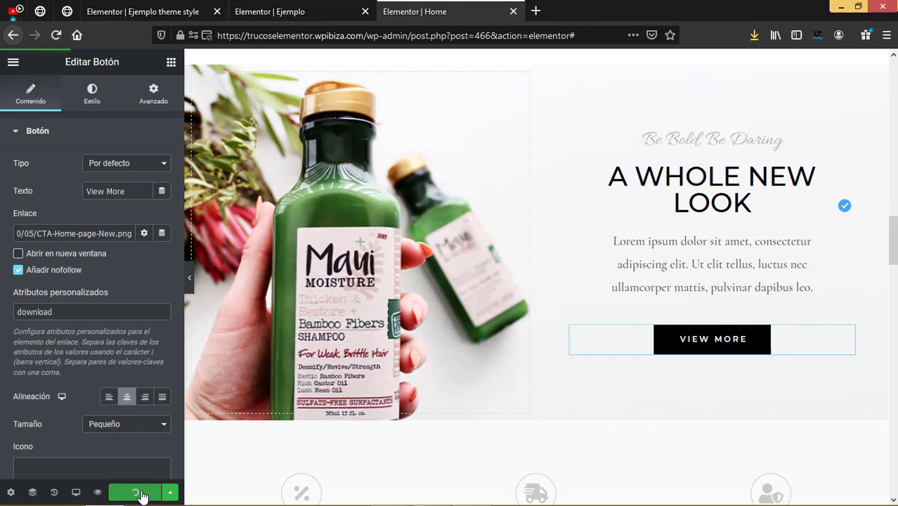
left_click(98, 494)
scroll(621, 301, "down", 15)
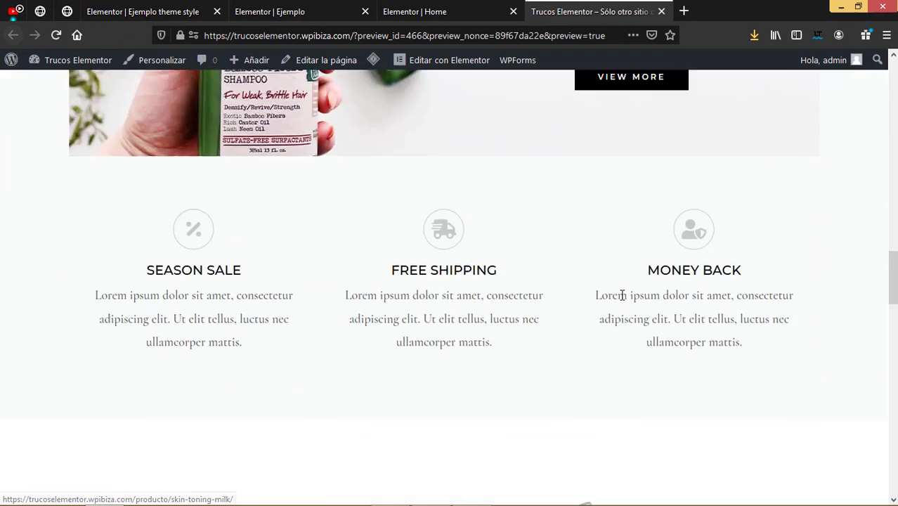
scroll(622, 295, "up", 3)
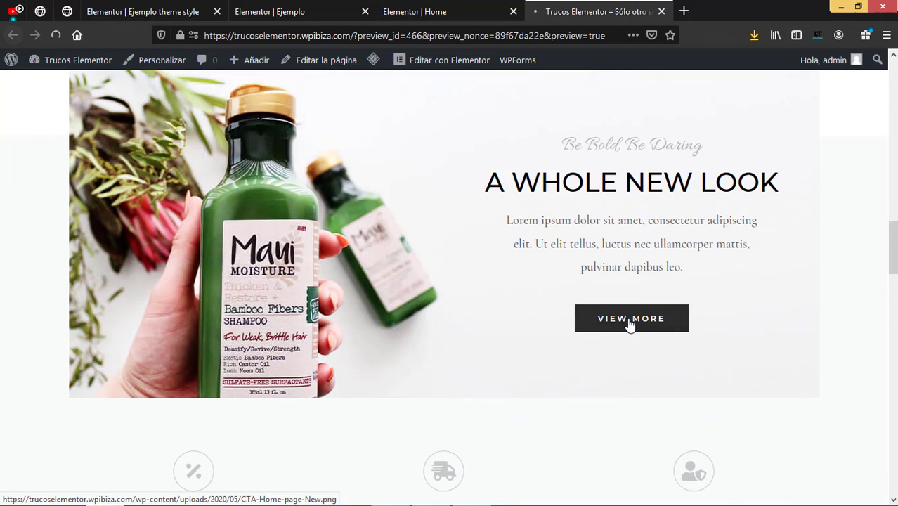
left_click(631, 321)
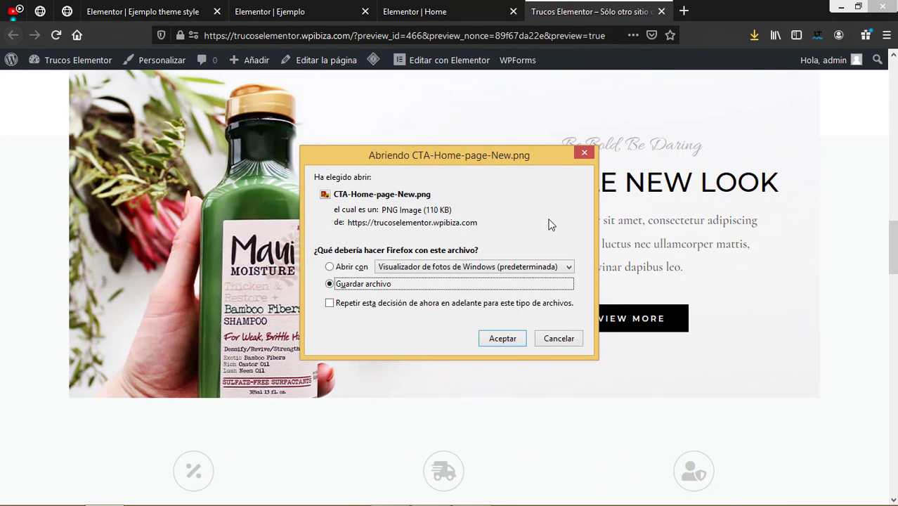
left_click(584, 152)
left_click(661, 11)
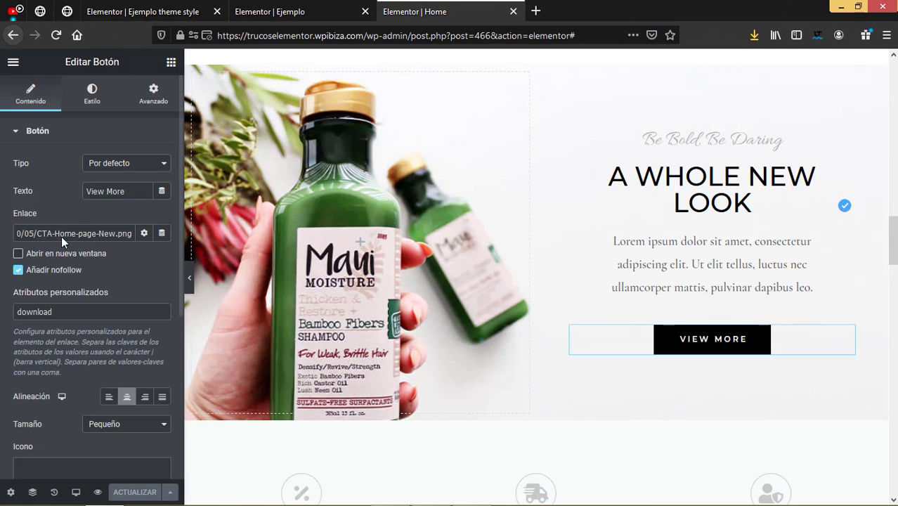
Preview the Home page and check which site parts the Edit with Elementor option offers
left_click(65, 311)
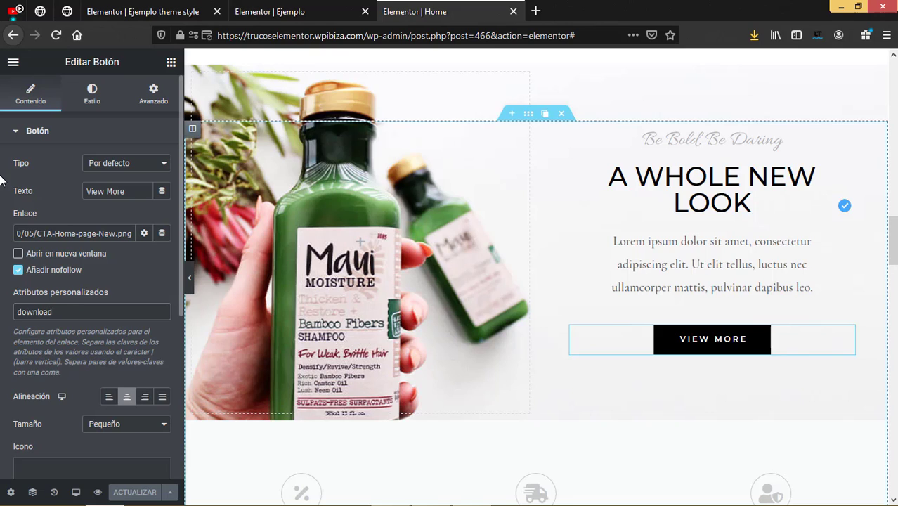
left_click(12, 63)
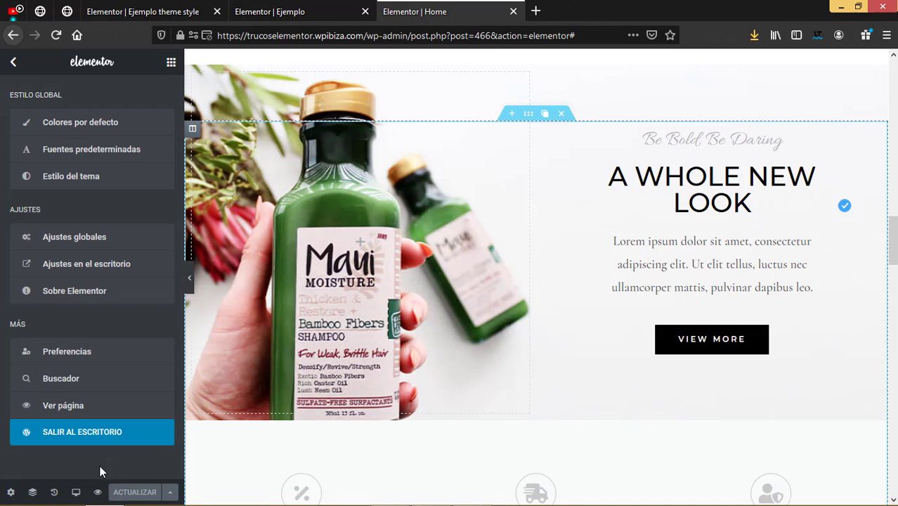
left_click(98, 492)
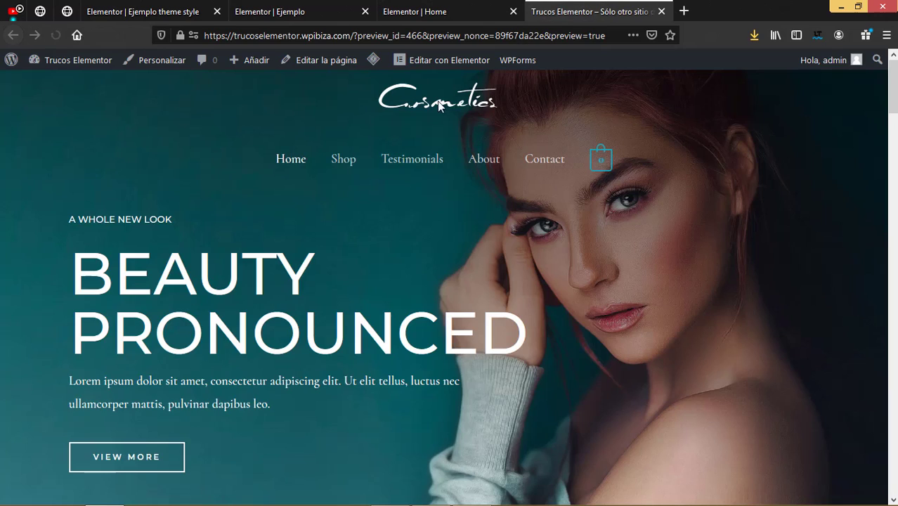
mouse_move(416, 61)
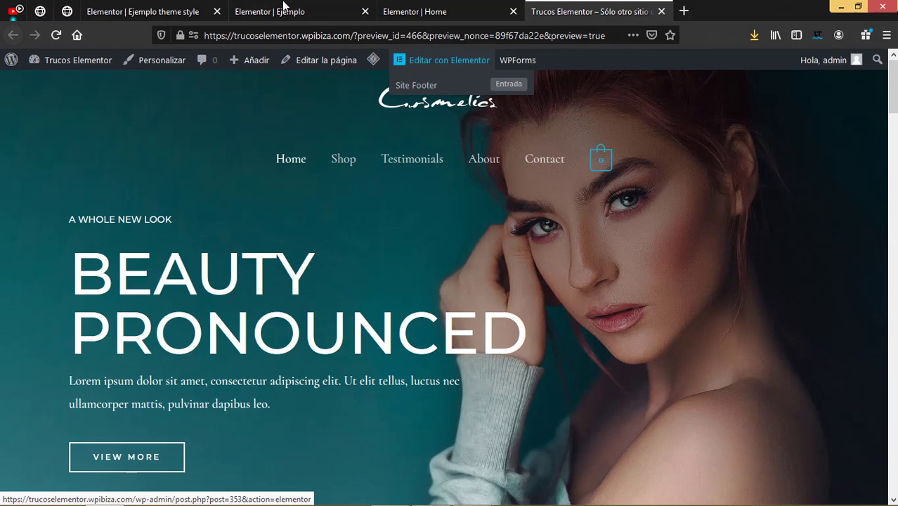
Open the site footer for editing directly from within the Home page editor
left_click(444, 8)
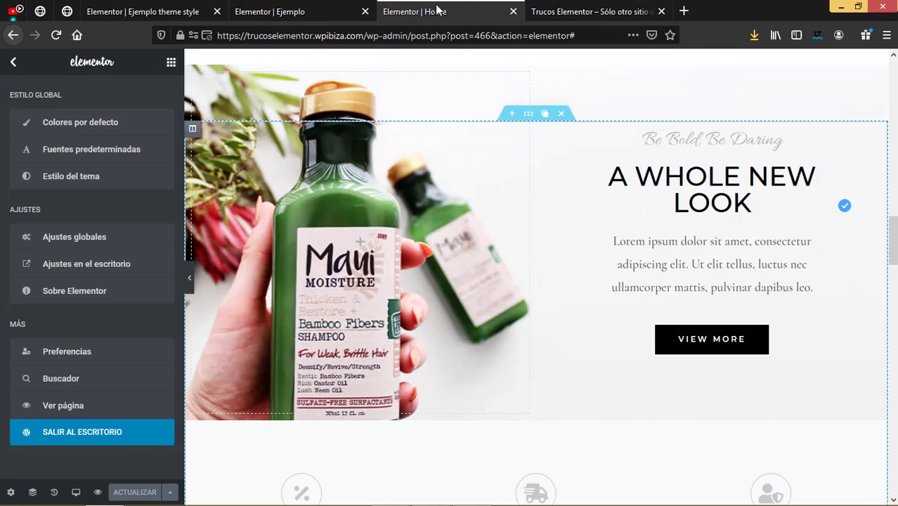
left_click(566, 10)
left_click(463, 14)
scroll(596, 301, "down", 5)
scroll(596, 302, "down", 15)
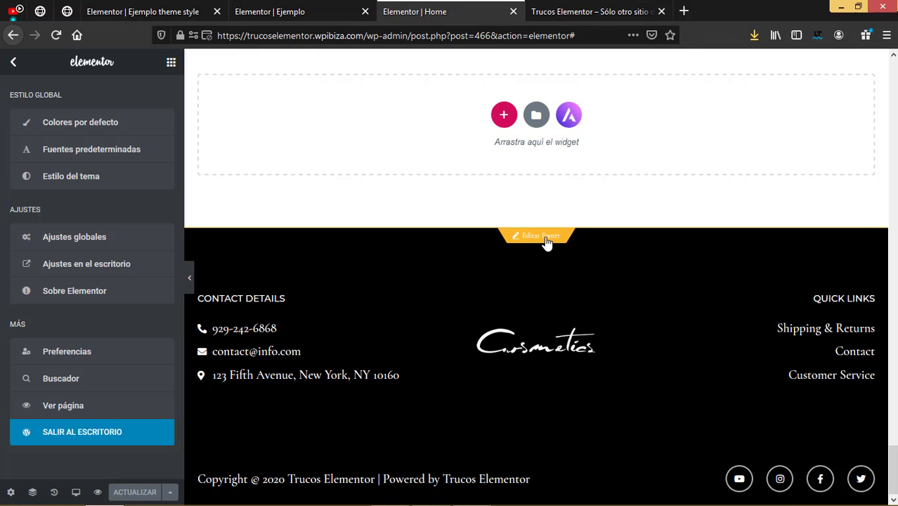
left_click(590, 13)
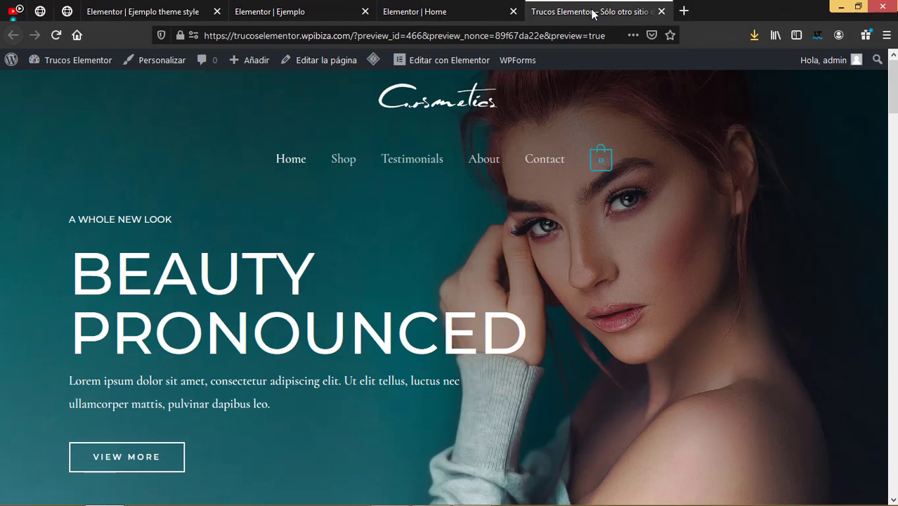
left_click(425, 14)
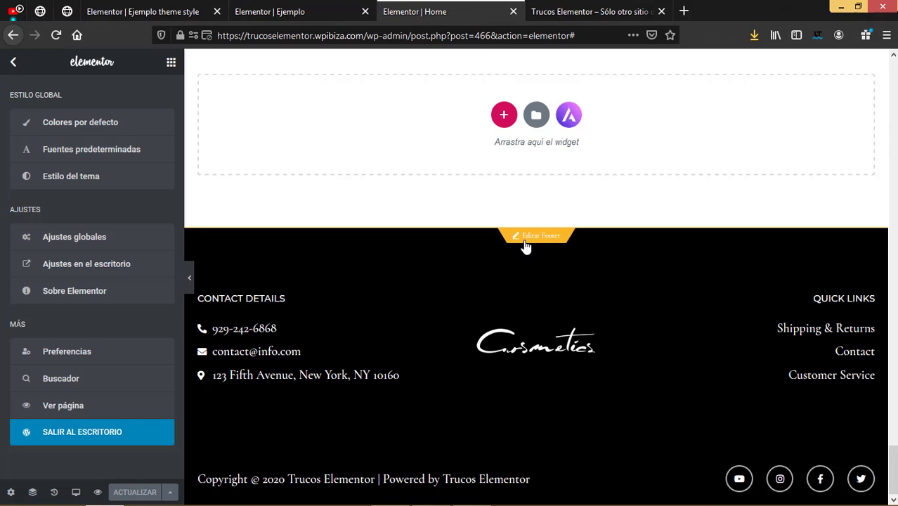
left_click(538, 236)
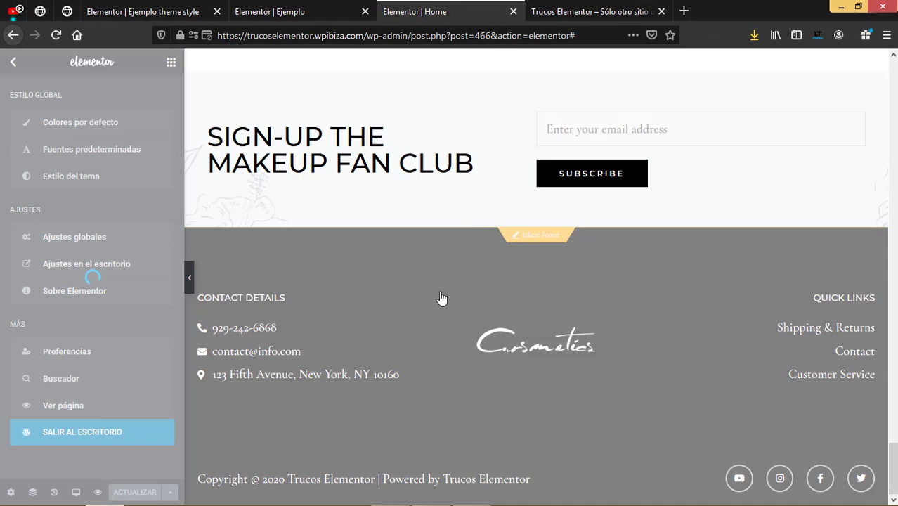
scroll(541, 221, "up", 6)
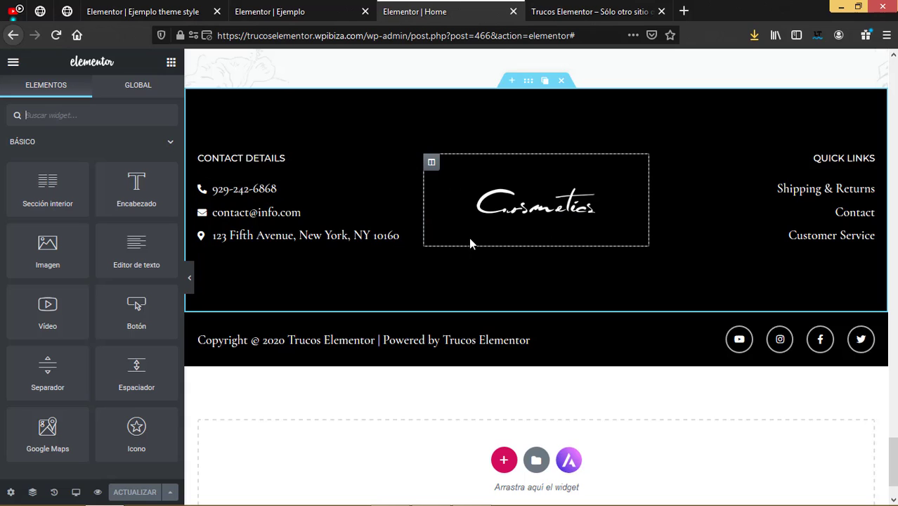
scroll(505, 290, "up", 3)
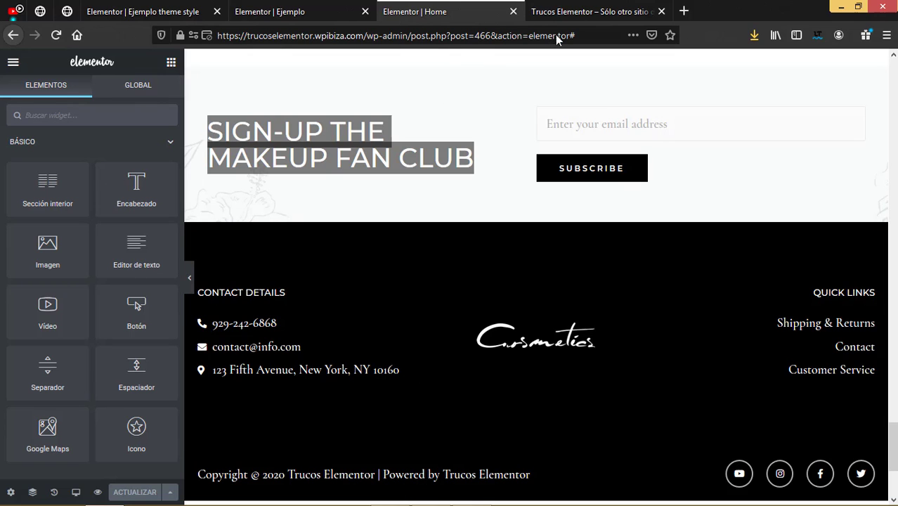
Close the Home editor, its preview and the Ejemplo editor, and dismiss the lightbox image on the Ejemplo theme style page
left_click(513, 12)
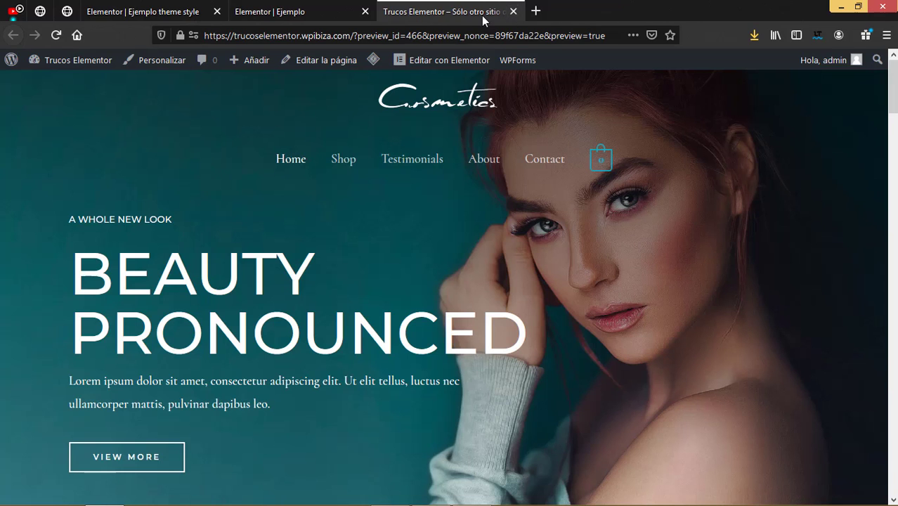
left_click(513, 12)
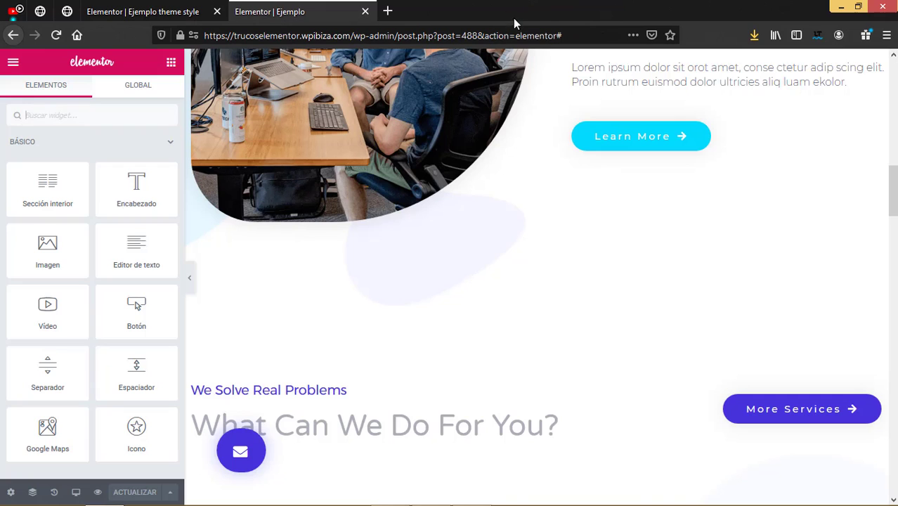
left_click(365, 12)
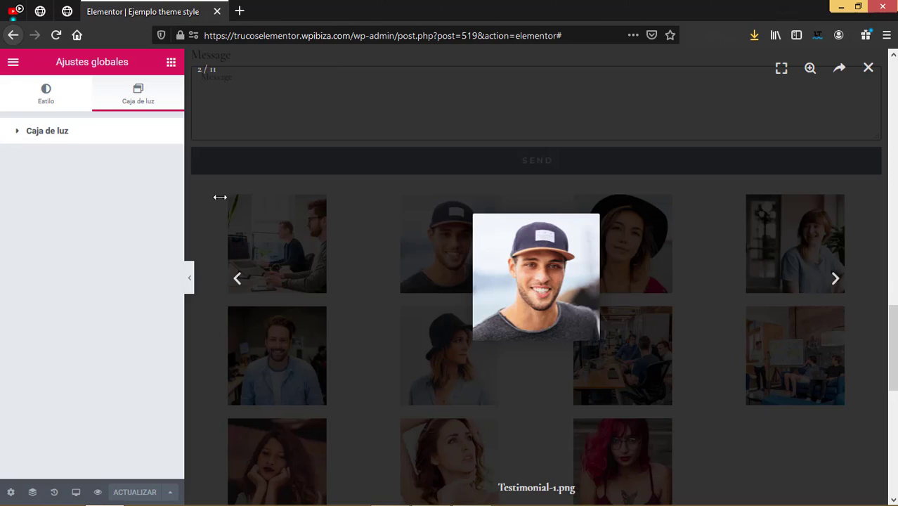
left_click(317, 230)
scroll(340, 258, "up", 10)
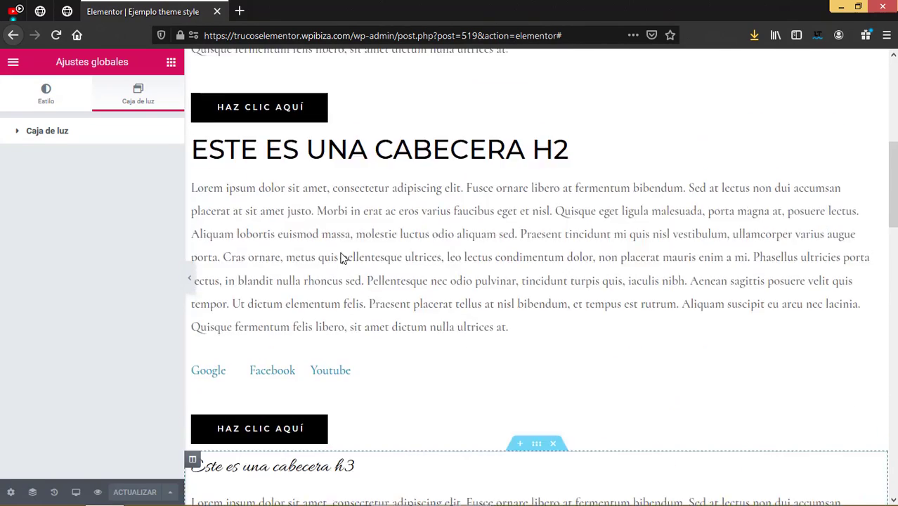
scroll(340, 258, "up", 5)
Open the WordPress dashboard in a new browser tab from the Ejemplo theme style editor
left_click(12, 63)
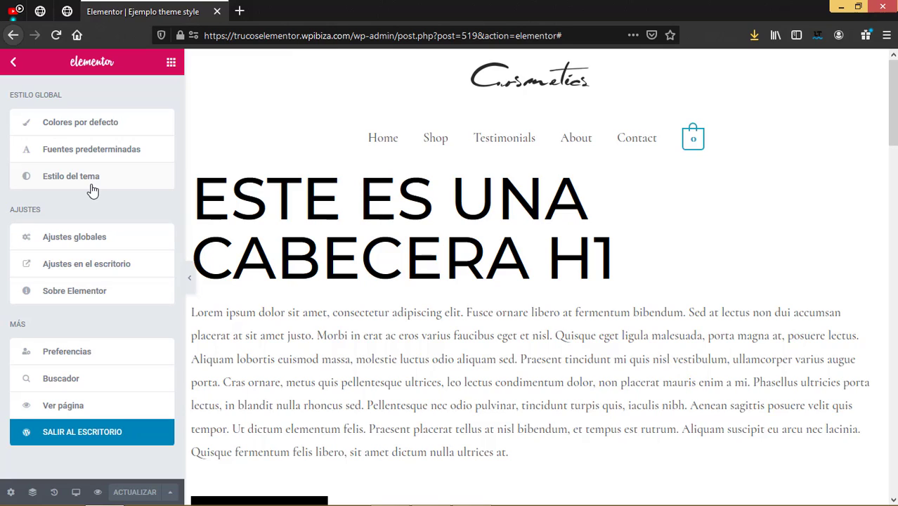
left_click(17, 68)
right_click(19, 70)
key("Escape")
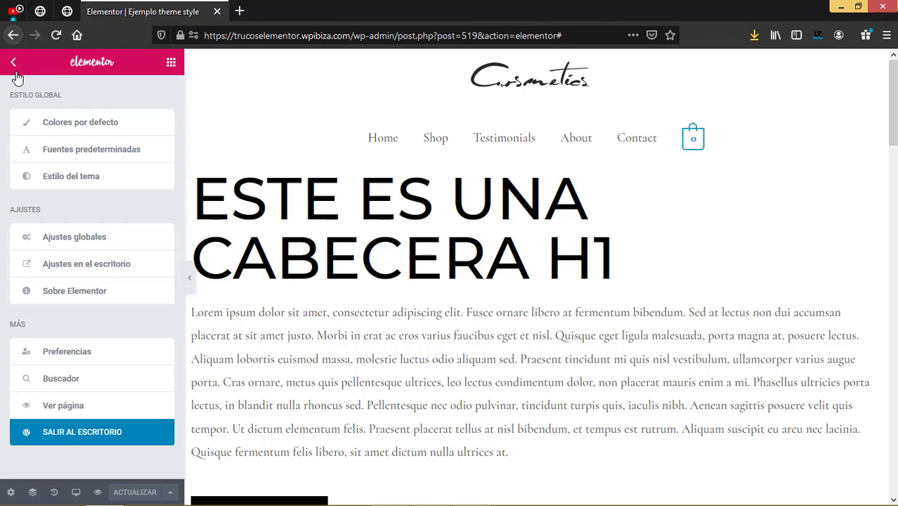
right_click(61, 435)
left_click(160, 277)
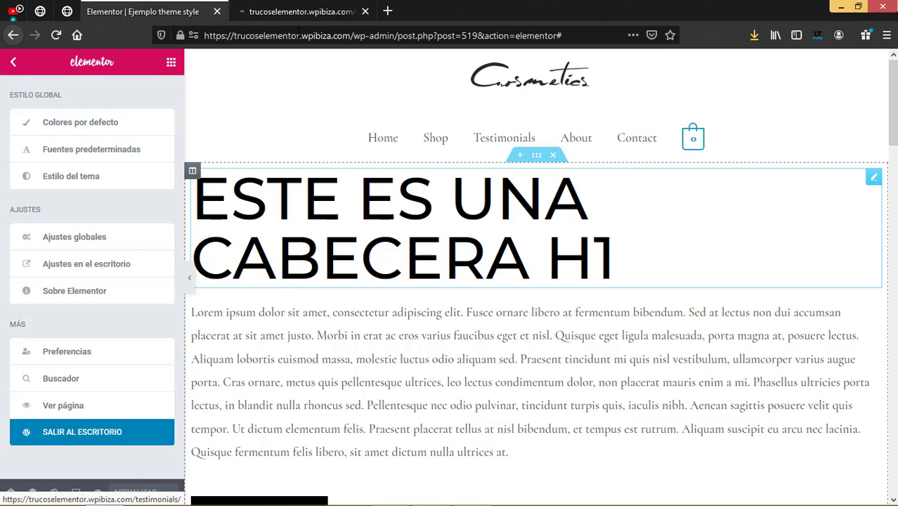
left_click(301, 12)
Open Elementor's settings page in the WordPress dashboard
left_click(19, 67)
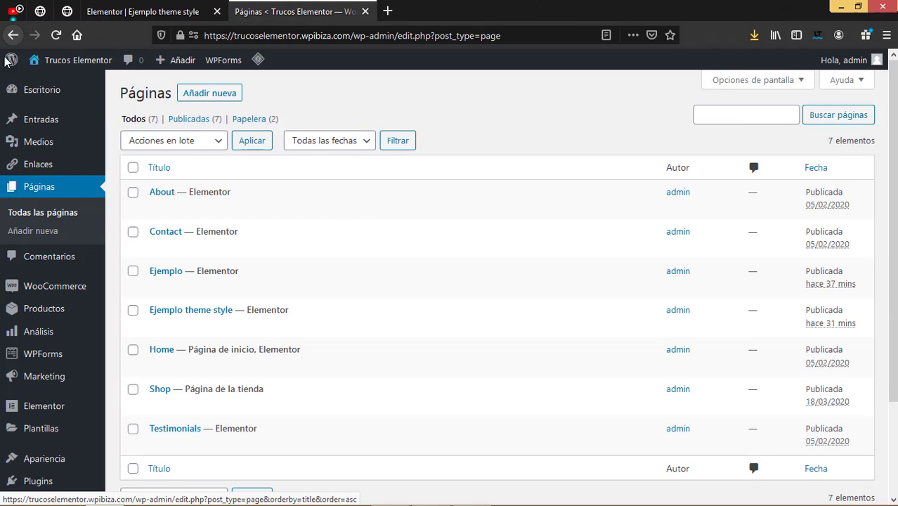
mouse_move(90, 67)
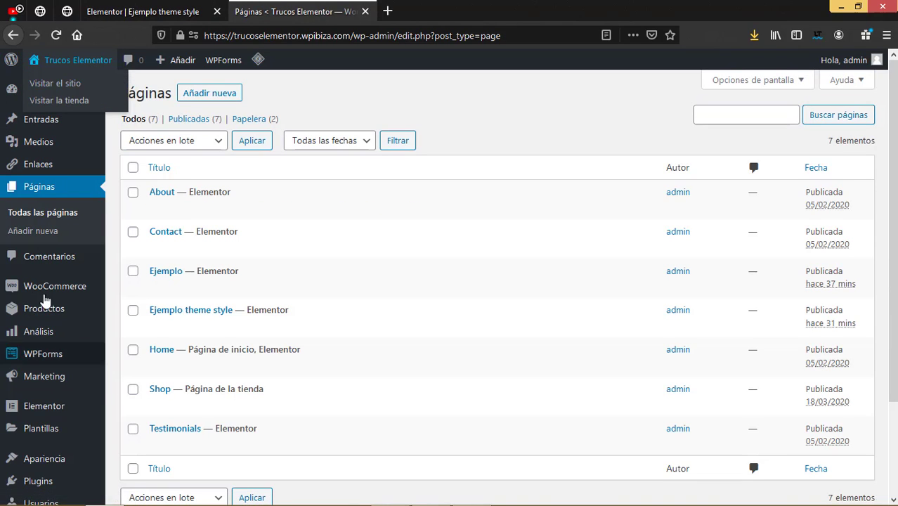
scroll(49, 324, "down", 3)
mouse_move(60, 293)
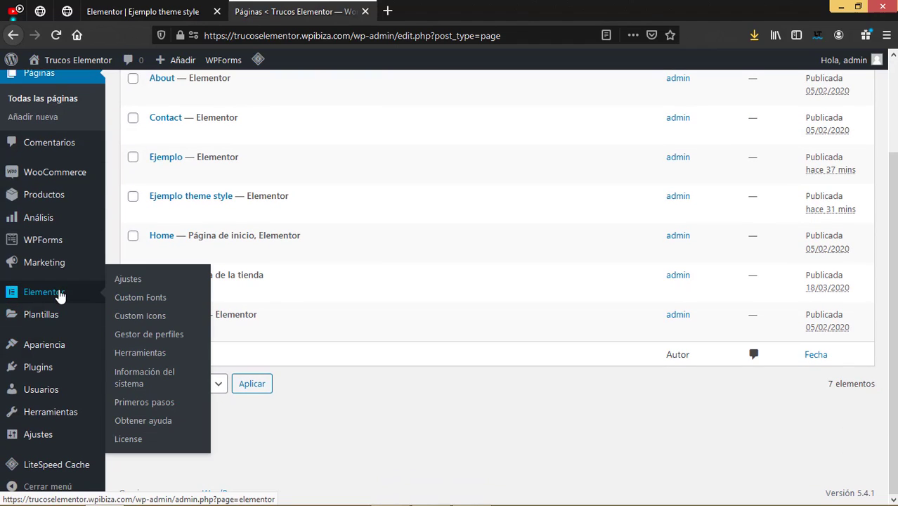
left_click(125, 280)
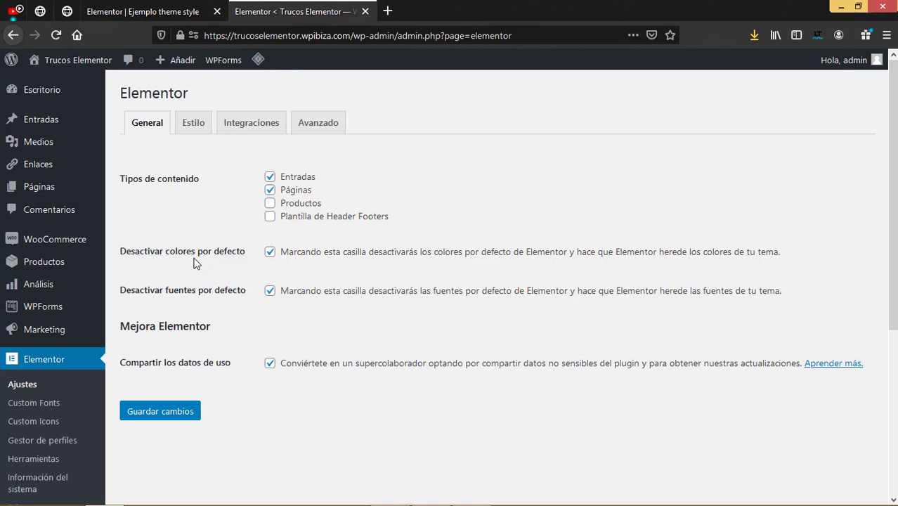
Uncheck the options that disable Elementor's default colors and default fonts, and save the changes
left_click(270, 251)
left_click(270, 290)
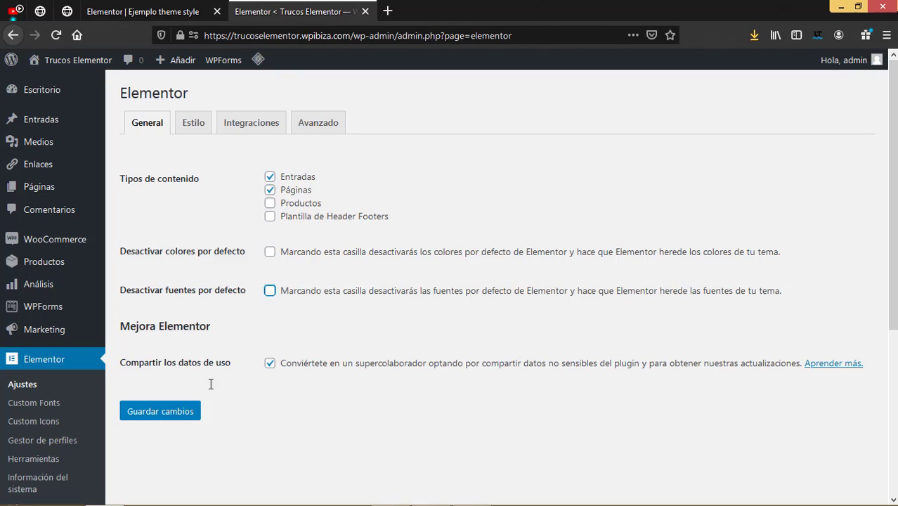
left_click(181, 419)
Reload the Ejemplo theme style editor and examine the styling of the headings, body text and button
left_click(165, 10)
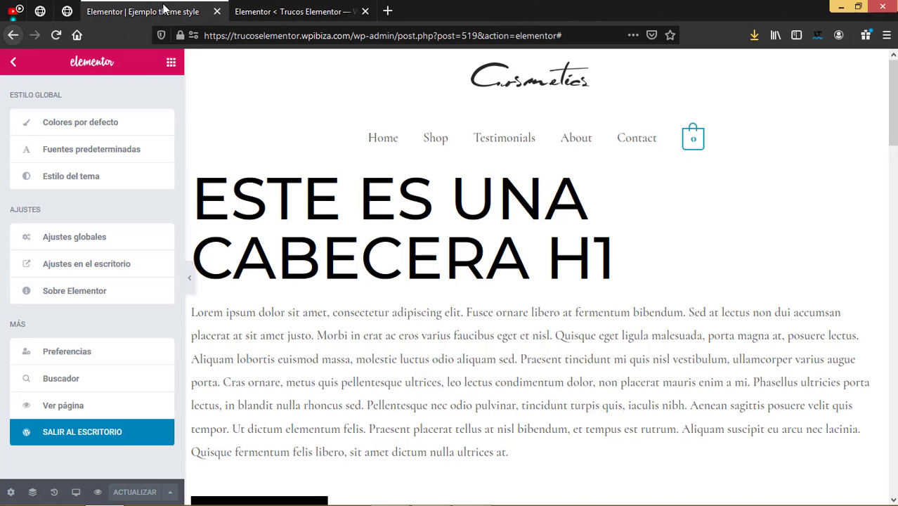
left_click(56, 38)
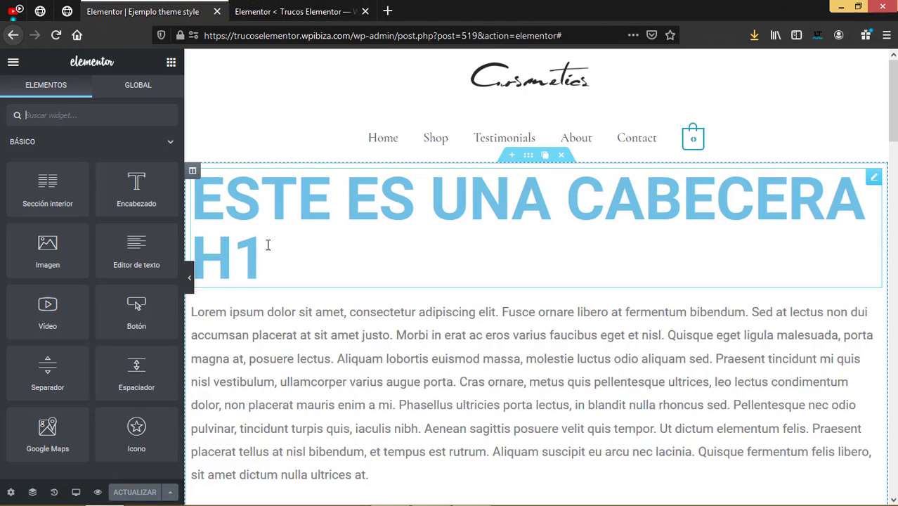
left_click_drag(247, 244, 237, 234)
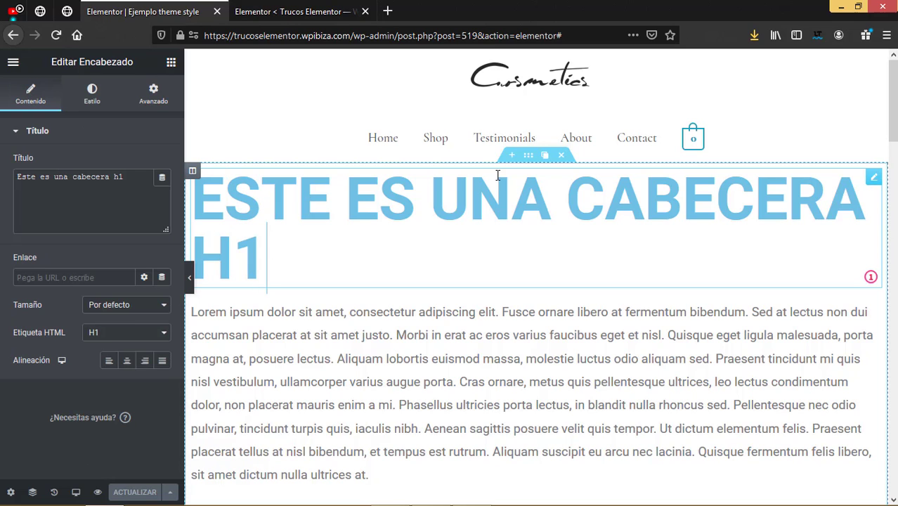
scroll(489, 282, "down", 4)
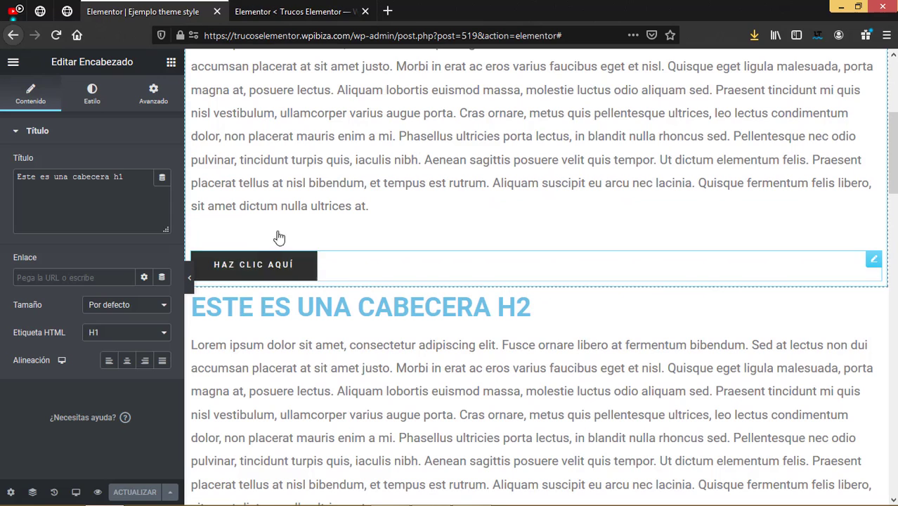
scroll(565, 248, "up", 4)
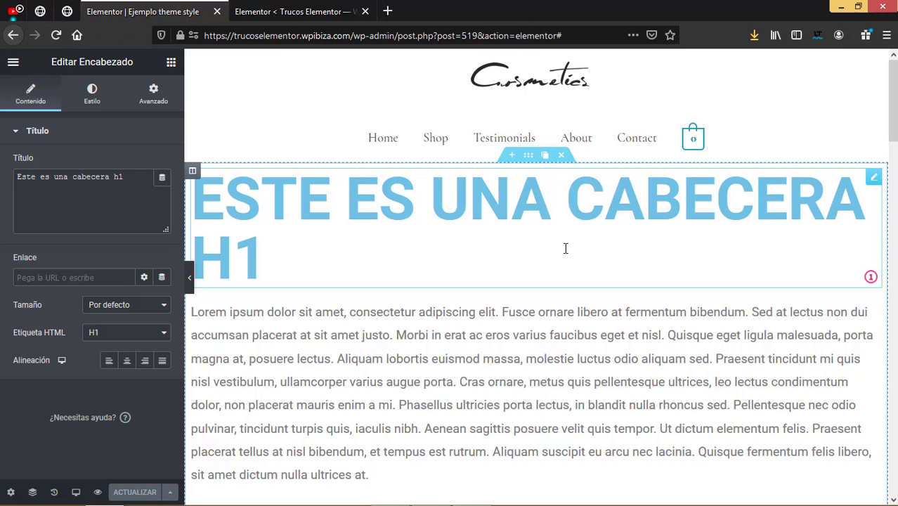
Open the theme style (Estilo del tema) settings for the Ejemplo theme style page
left_click(13, 64)
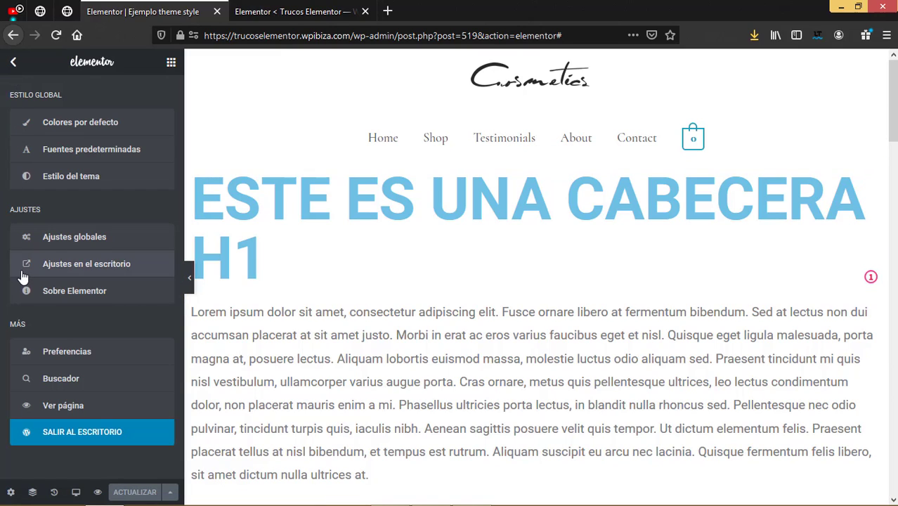
left_click(44, 180)
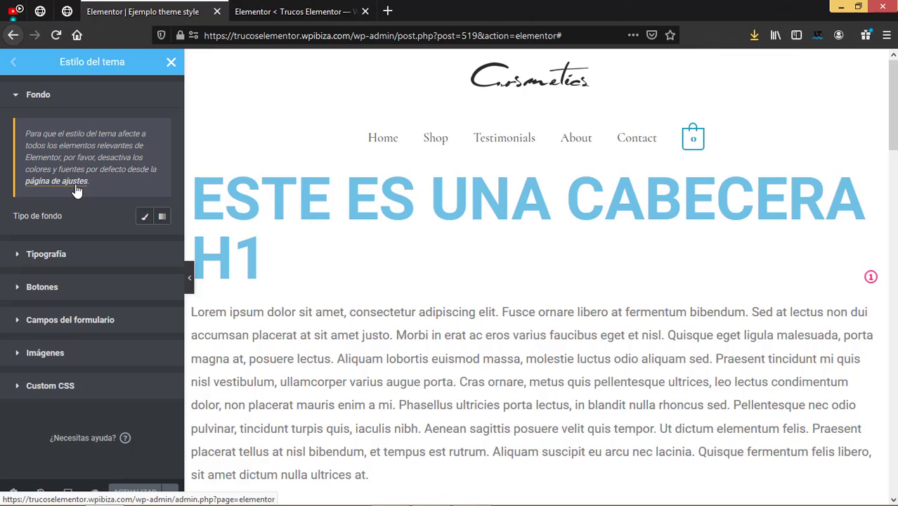
Reload the theme style editor and check the default color and font options on Elementor's settings page
left_click(56, 36)
left_click(302, 13)
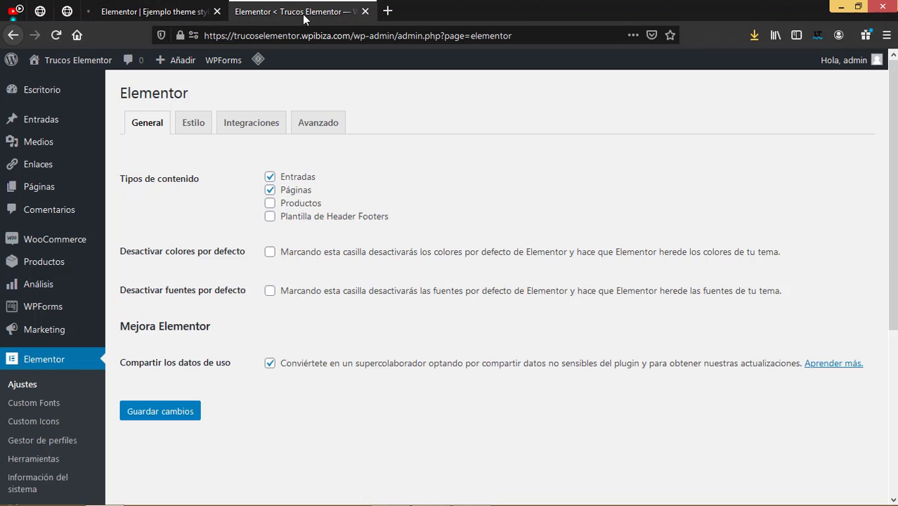
left_click(155, 9)
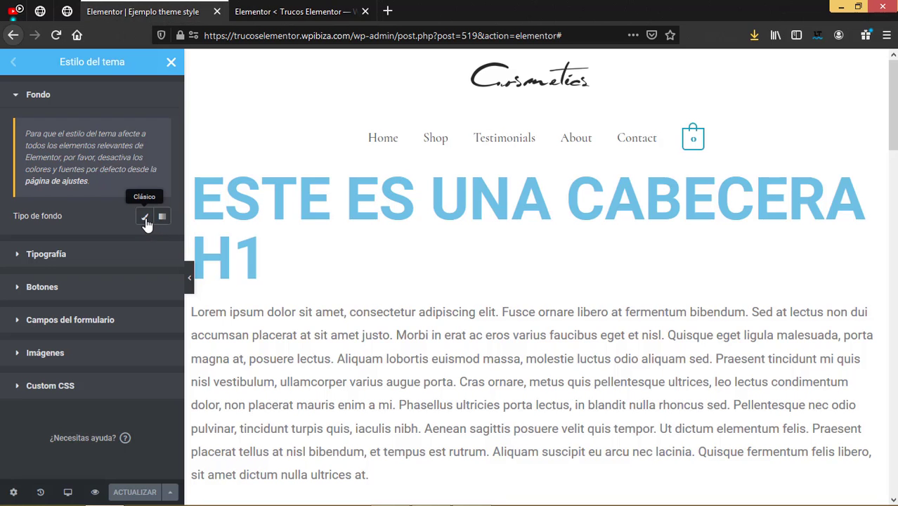
Give the theme style a classic (Clásico) background with the light gray color #EFEFEF
left_click(145, 219)
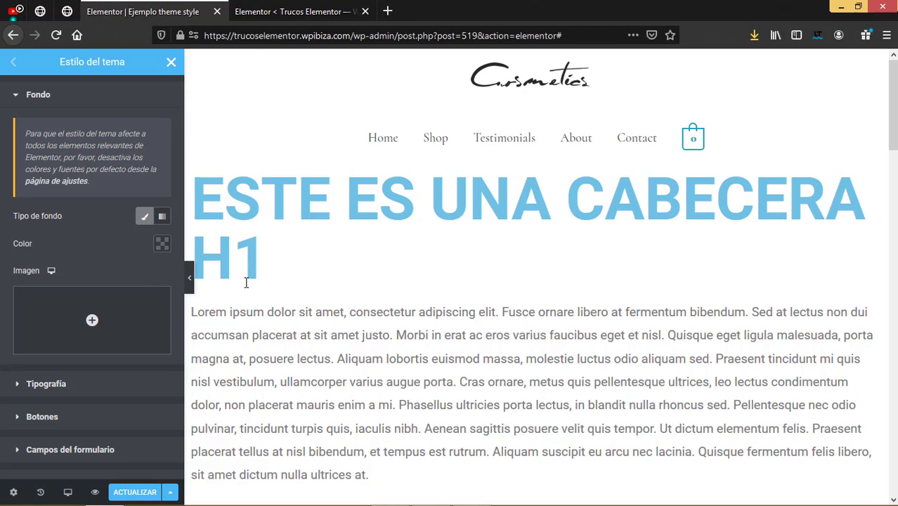
left_click(162, 217)
left_click(146, 217)
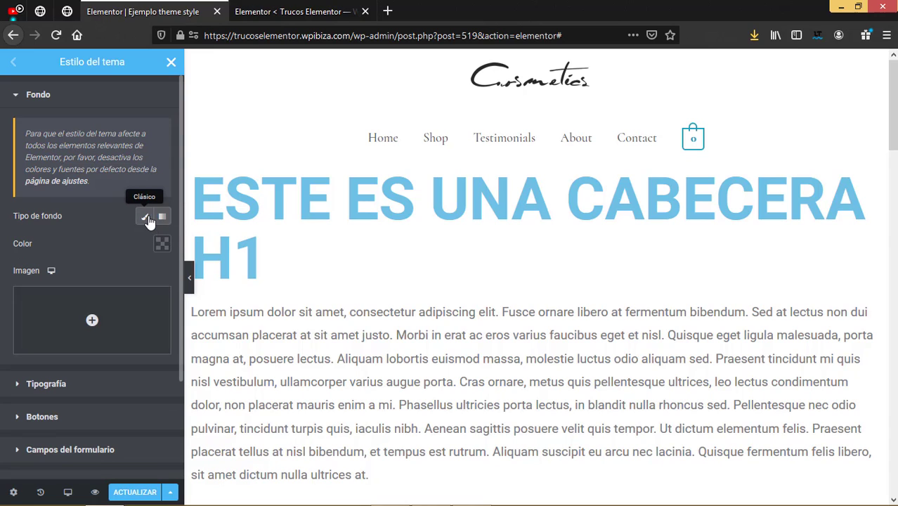
left_click(162, 245)
left_click_drag(109, 343, 92, 299)
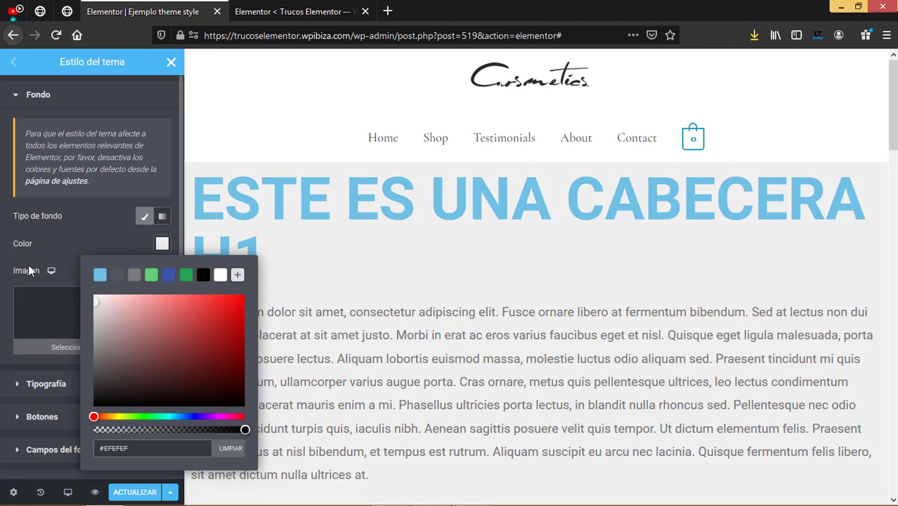
left_click(3, 245)
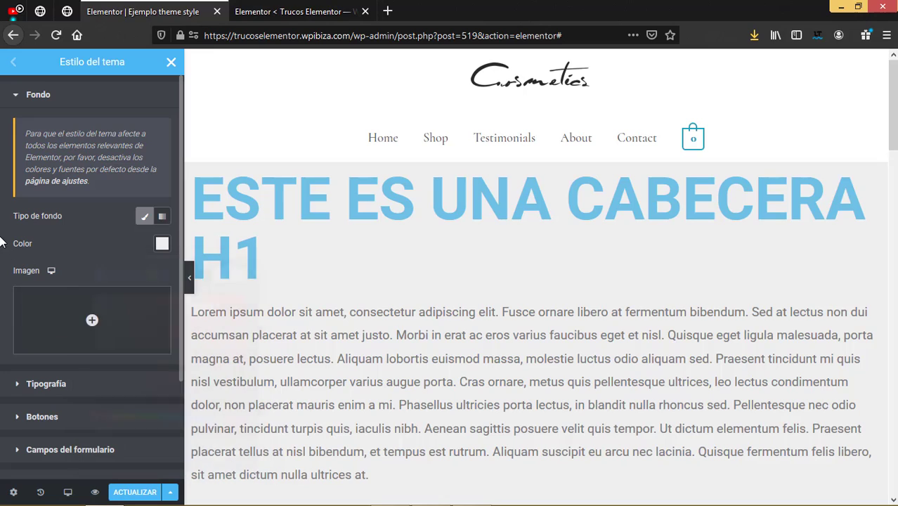
Set the body text (Cuerpo) font size to 16 px in the theme style typography
left_click(42, 386)
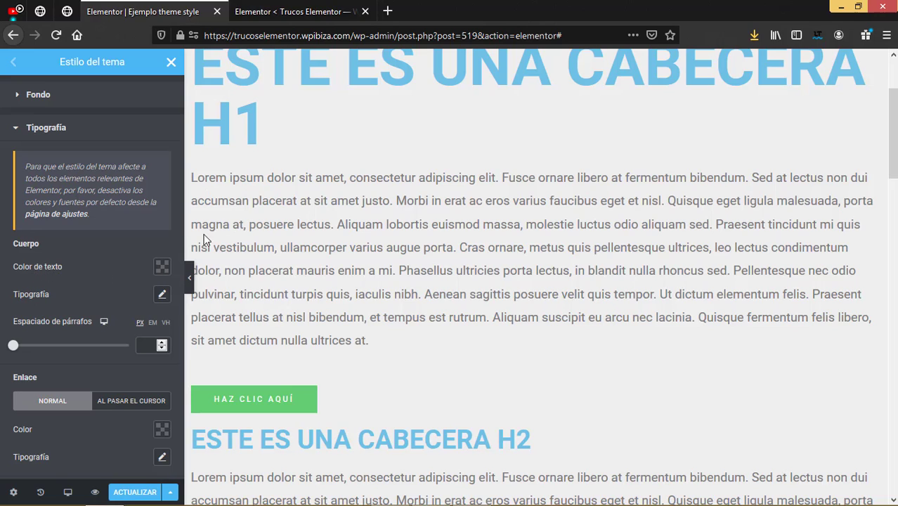
left_click(162, 296)
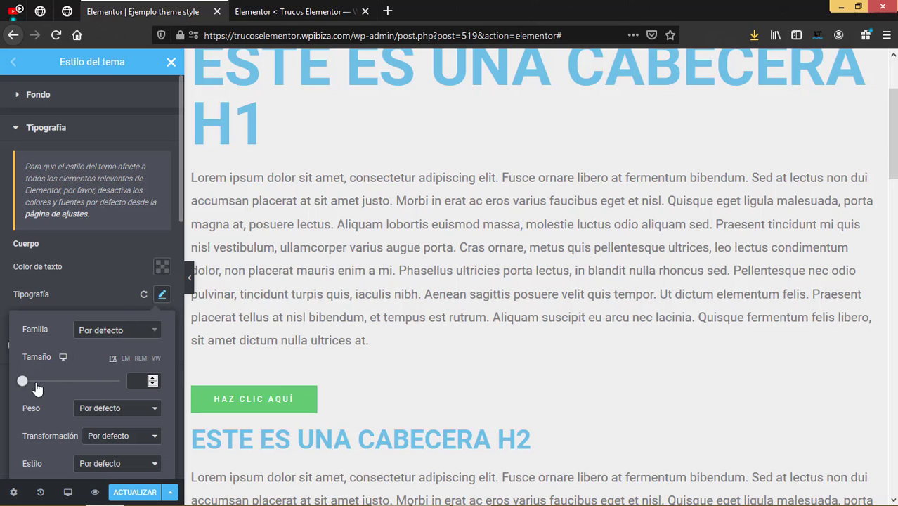
left_click_drag(25, 382, 31, 385)
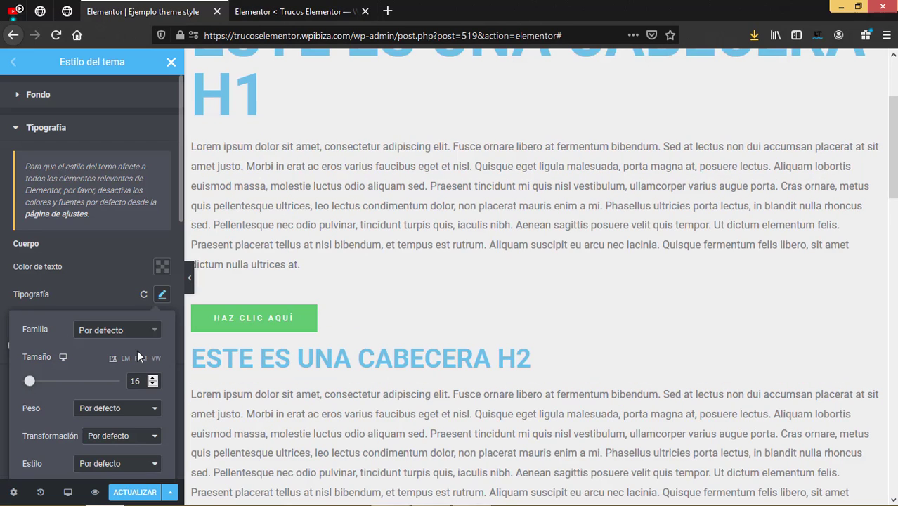
left_click(76, 290)
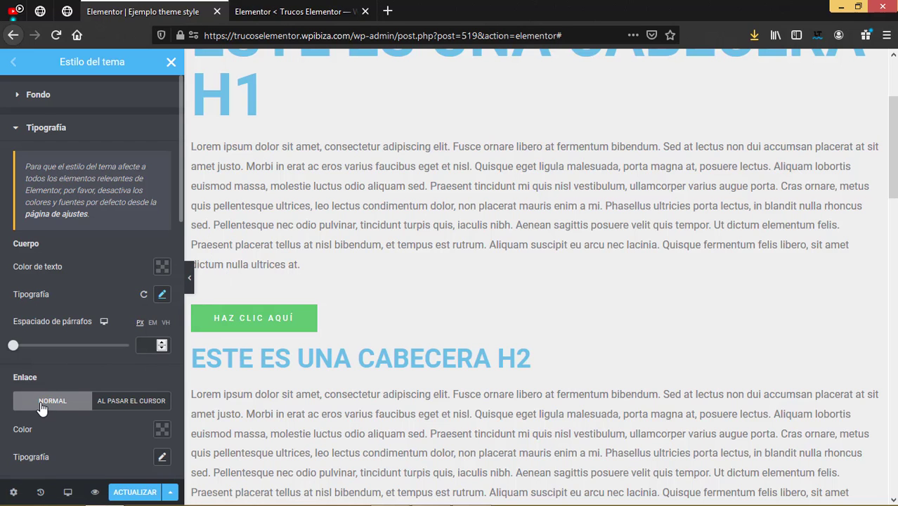
Set the normal link (Enlace) color to red #F40603 and look at the link's typography options
scroll(422, 284, "down", 4)
scroll(424, 286, "down", 1)
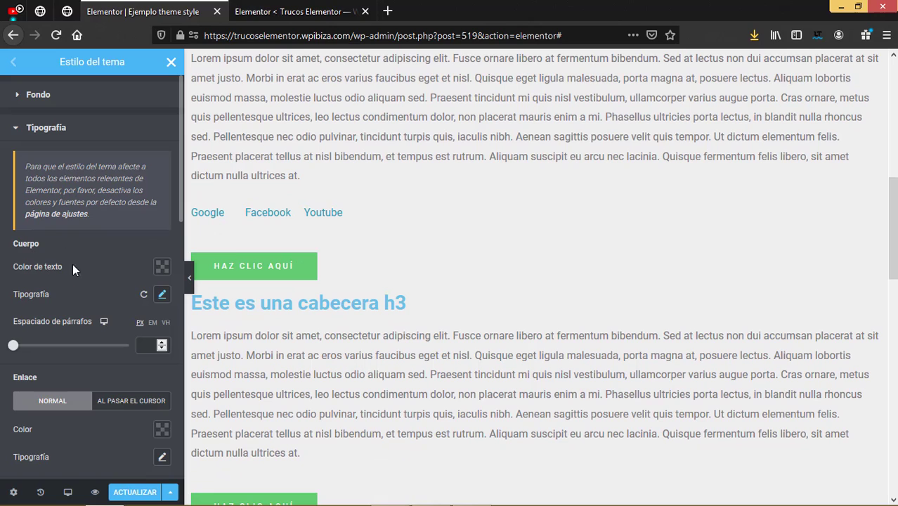
scroll(90, 361, "down", 3)
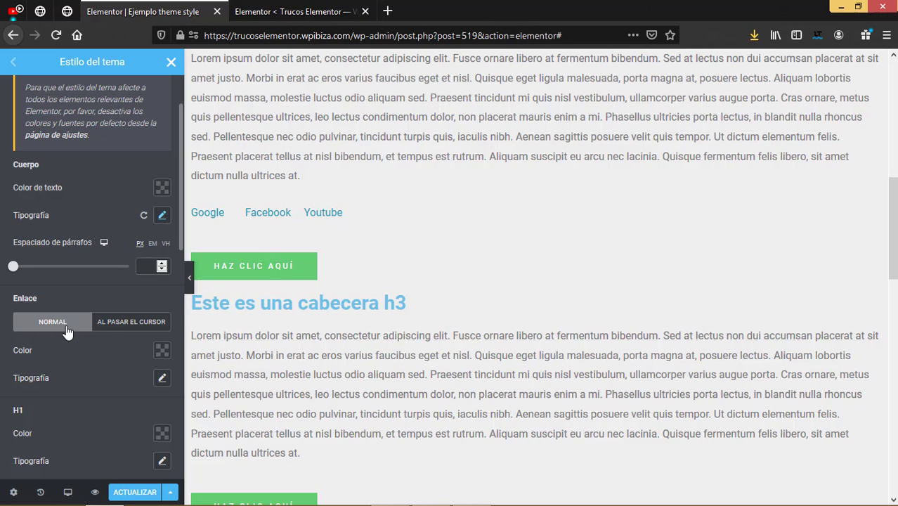
left_click(162, 350)
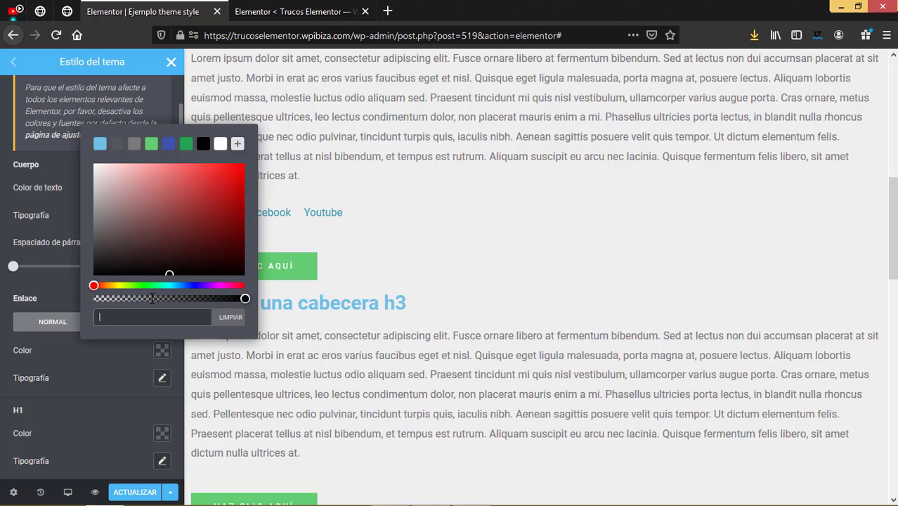
left_click(94, 287)
left_click(242, 169)
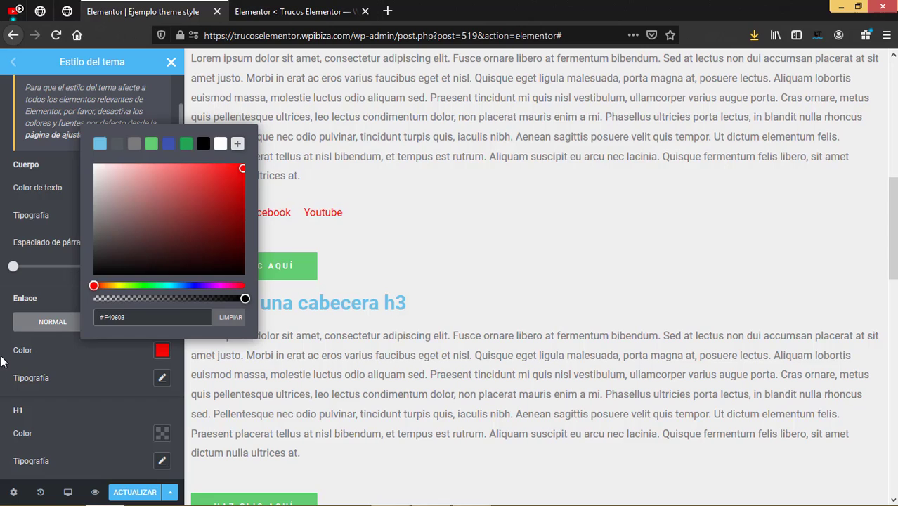
left_click(95, 346)
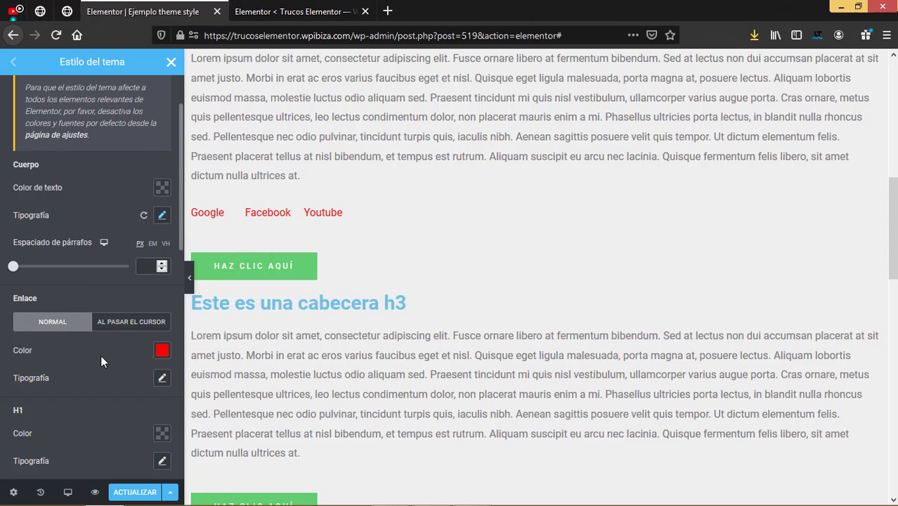
left_click(161, 379)
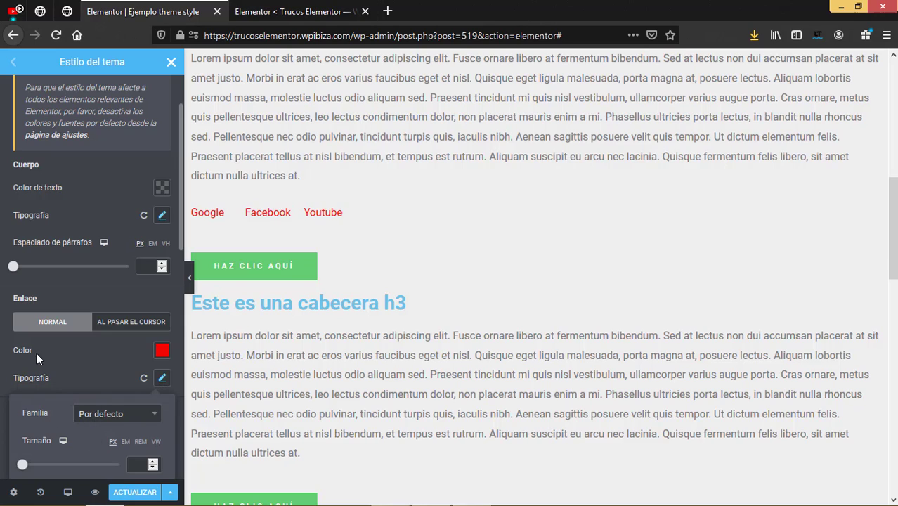
left_click(2, 325)
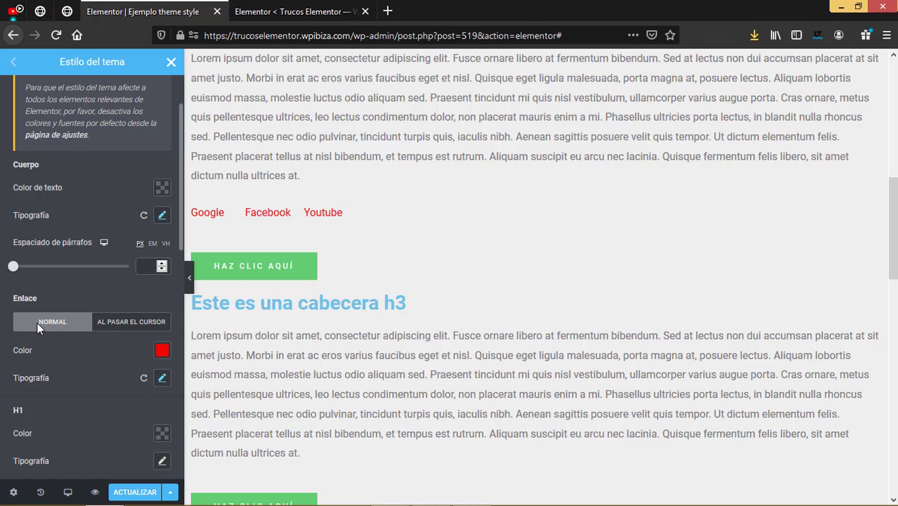
Set the link color for the hover state (Al pasar el cursor) to green #21F700
left_click(130, 322)
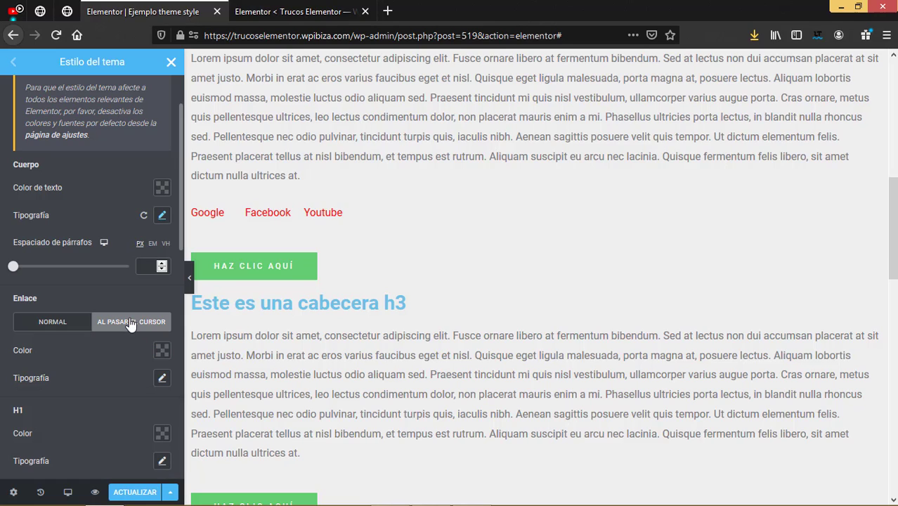
left_click(163, 351)
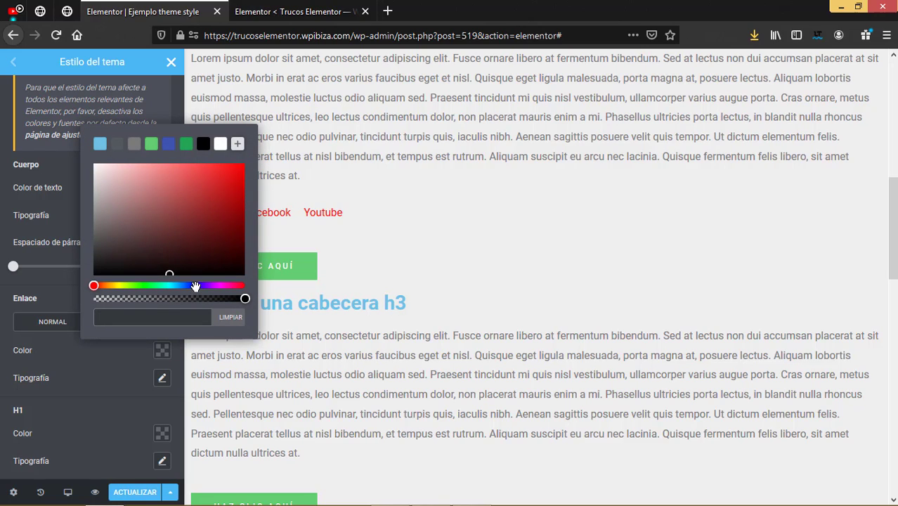
left_click(140, 285)
left_click(244, 167)
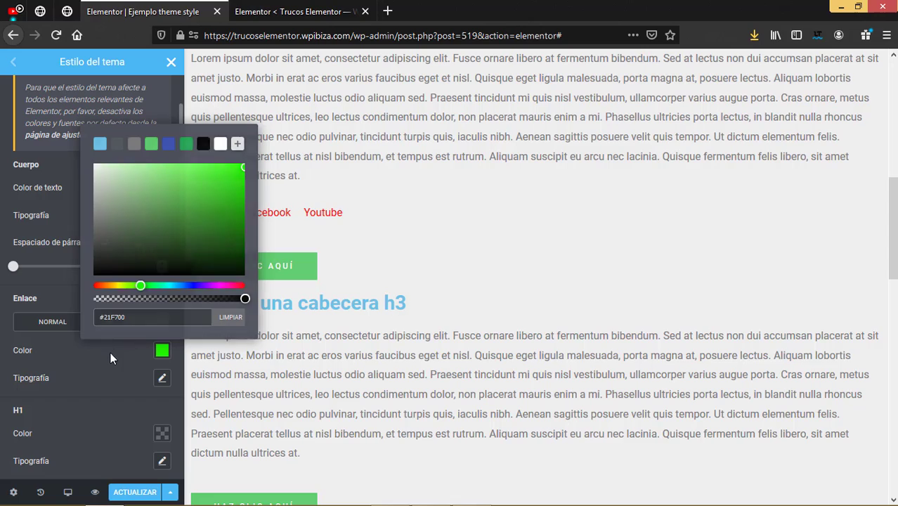
left_click(111, 353)
Set the hover link font size to 9 px, test it on the page's links, and increase the size
left_click(161, 379)
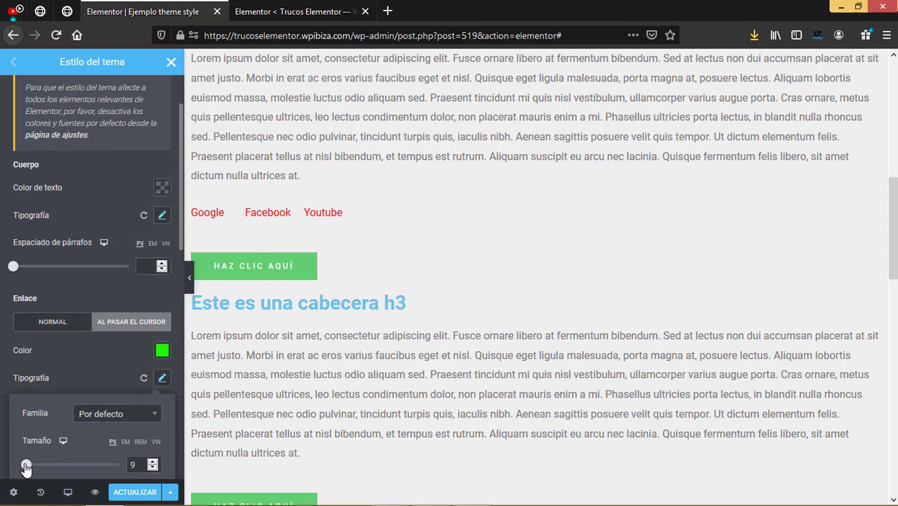
left_click(9, 330)
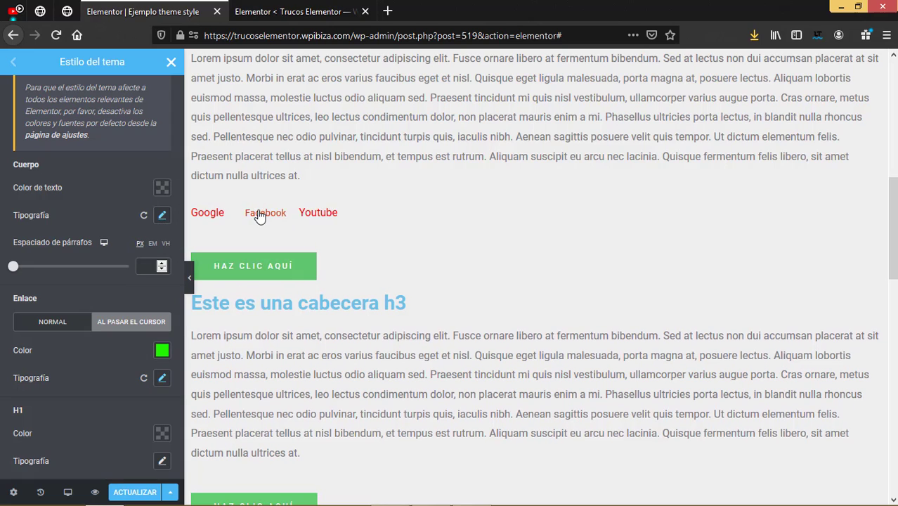
left_click(162, 378)
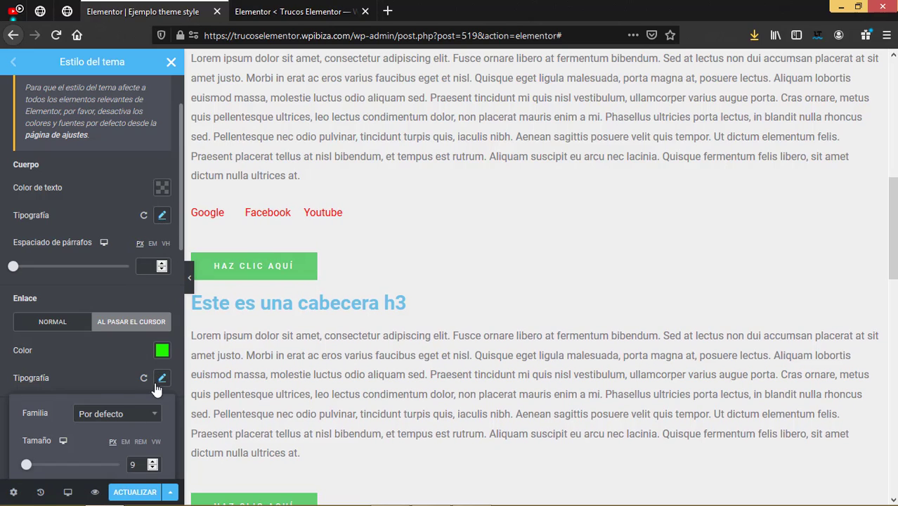
left_click_drag(28, 468, 36, 466)
left_click(161, 377)
Set the H1 heading font size to 49 px and review its text transformation options, leaving them at Por defecto
scroll(113, 367, "down", 3)
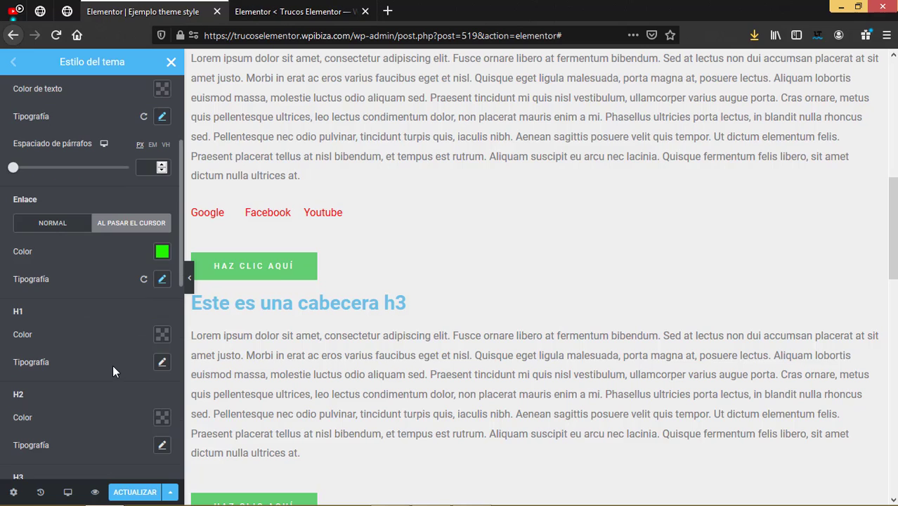
scroll(109, 346, "down", 2)
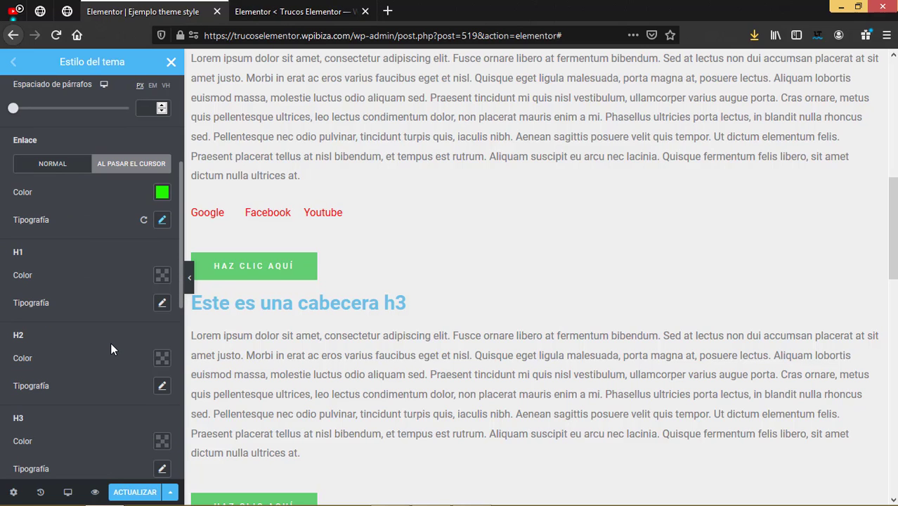
scroll(331, 323, "down", 3)
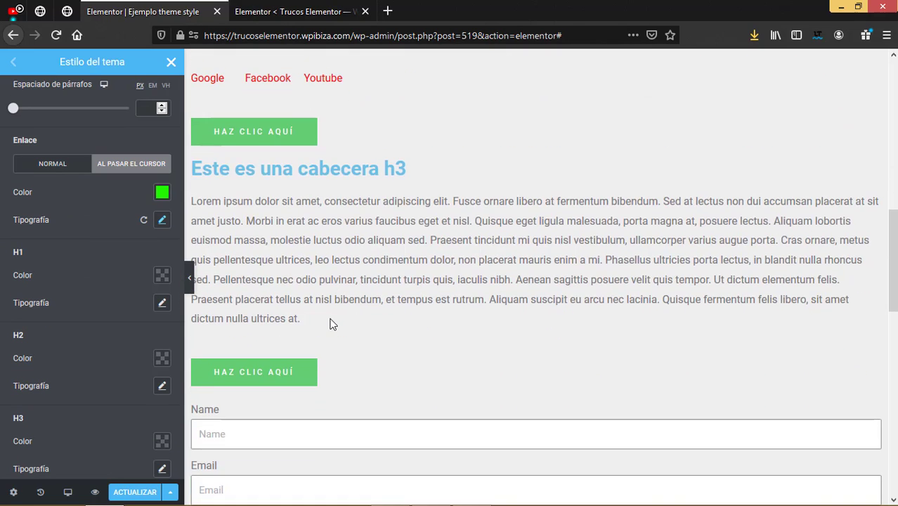
scroll(344, 338, "up", 4)
scroll(381, 320, "up", 5)
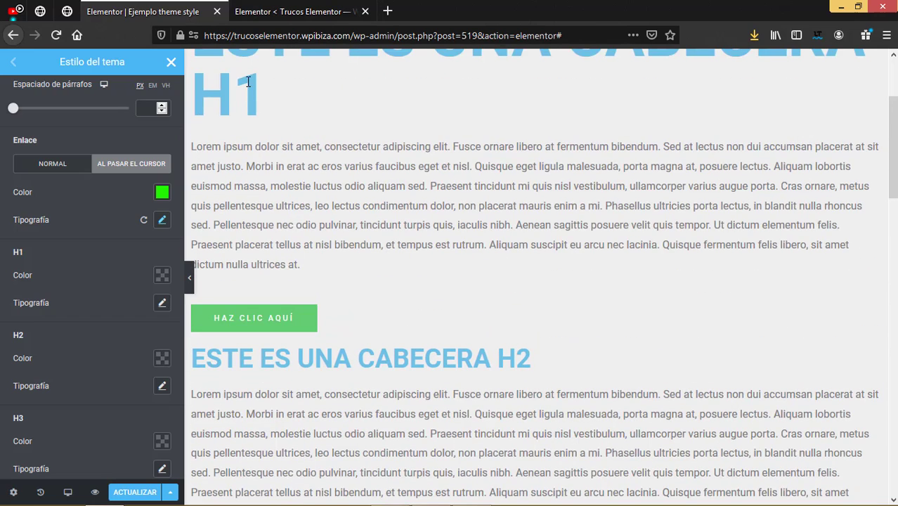
scroll(247, 84, "up", 3)
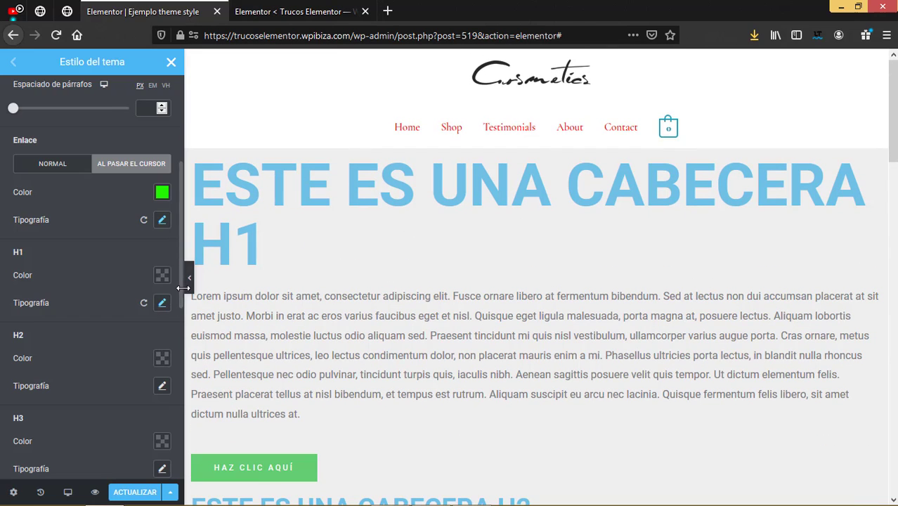
left_click(161, 303)
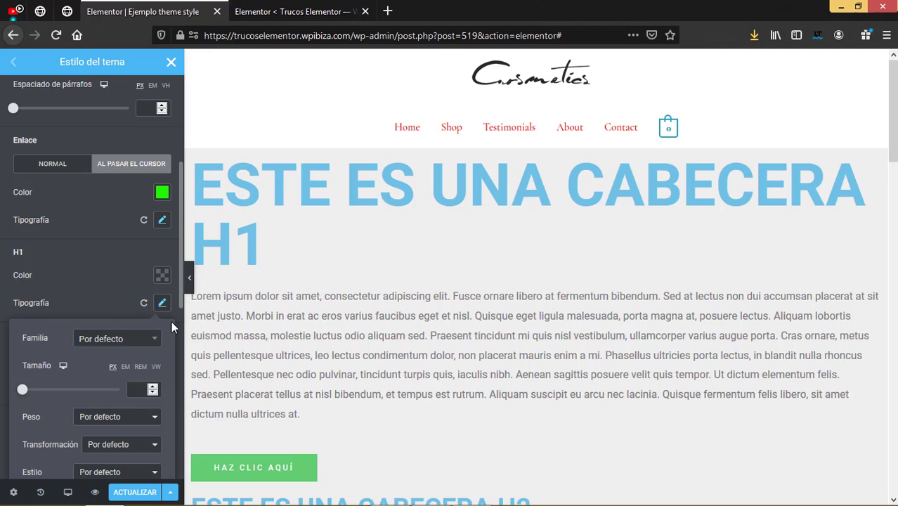
left_click_drag(22, 390, 47, 396)
left_click_drag(46, 396, 50, 395)
scroll(47, 397, "down", 1)
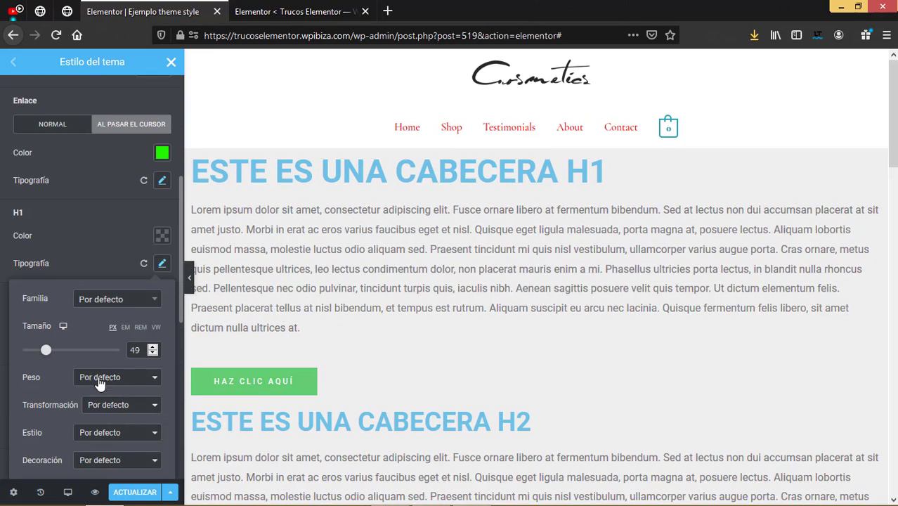
left_click(106, 408)
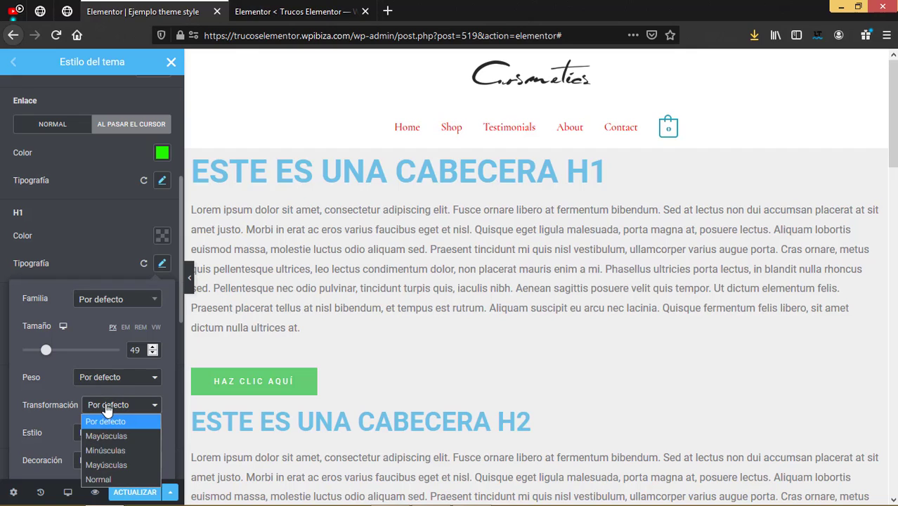
left_click(100, 255)
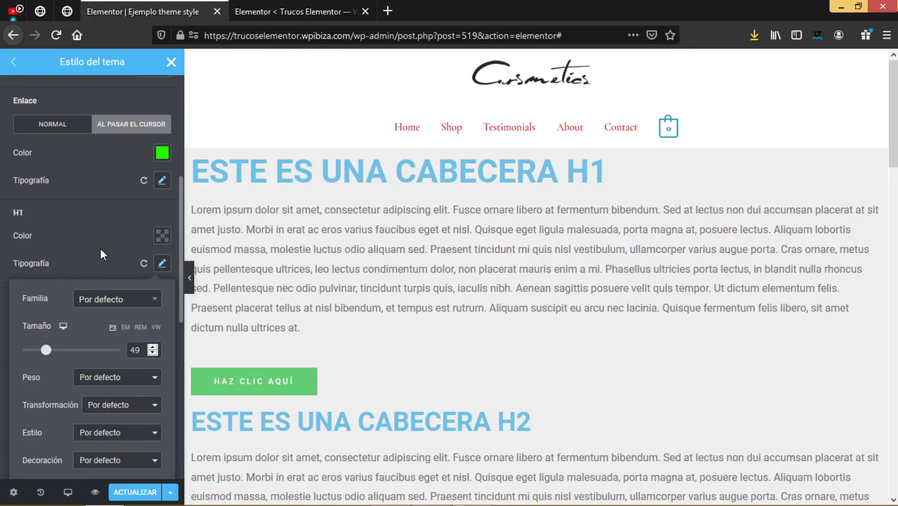
left_click(100, 255)
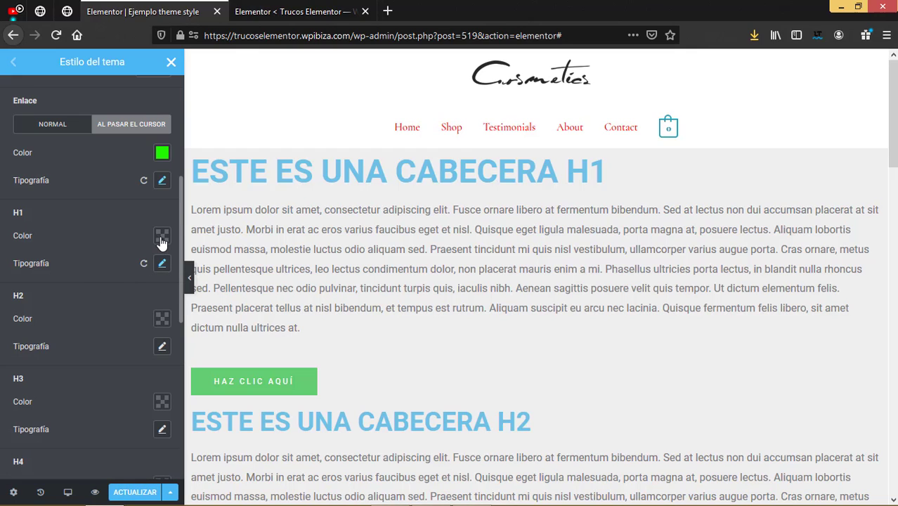
Set a smaller font size for the H2 heading in the theme style typography
scroll(353, 358, "down", 3)
left_click(163, 349)
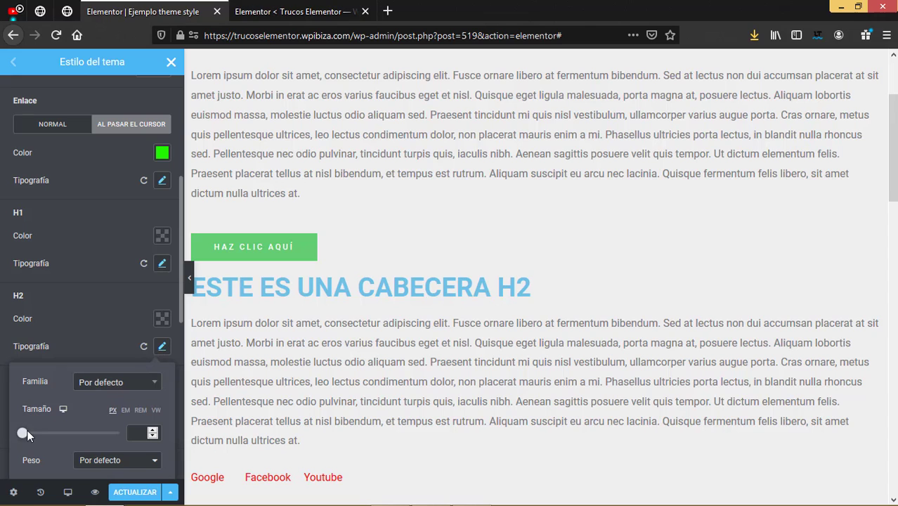
left_click_drag(23, 436, 39, 440)
left_click(162, 345)
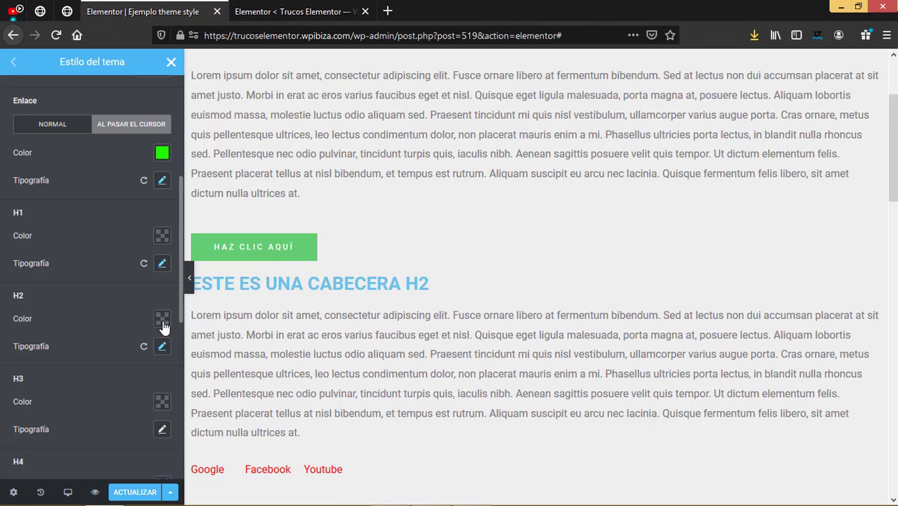
Set the H3 heading font size to 20 px in the theme style typography
scroll(363, 341, "down", 4)
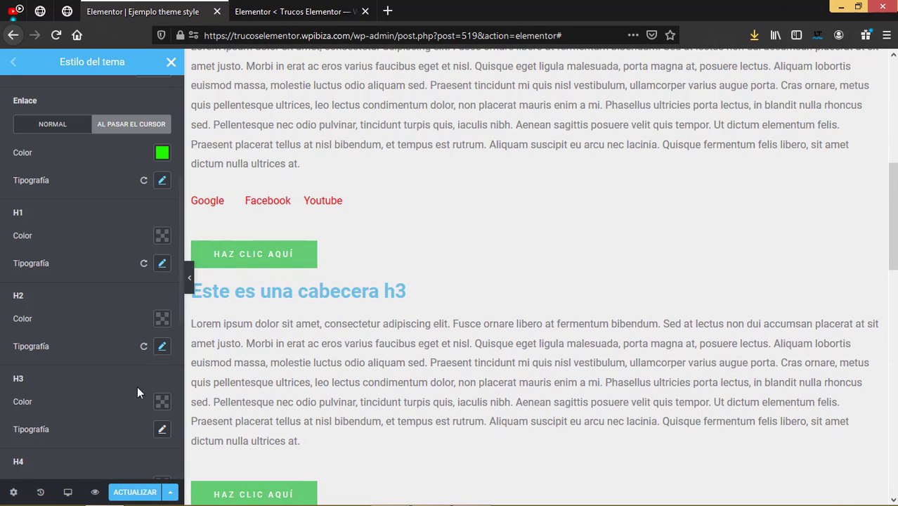
left_click(161, 429)
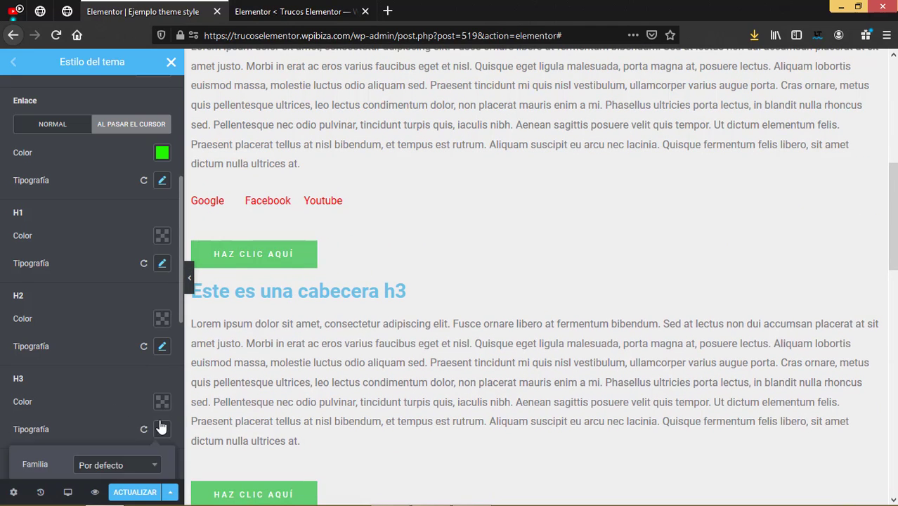
scroll(100, 432, "down", 3)
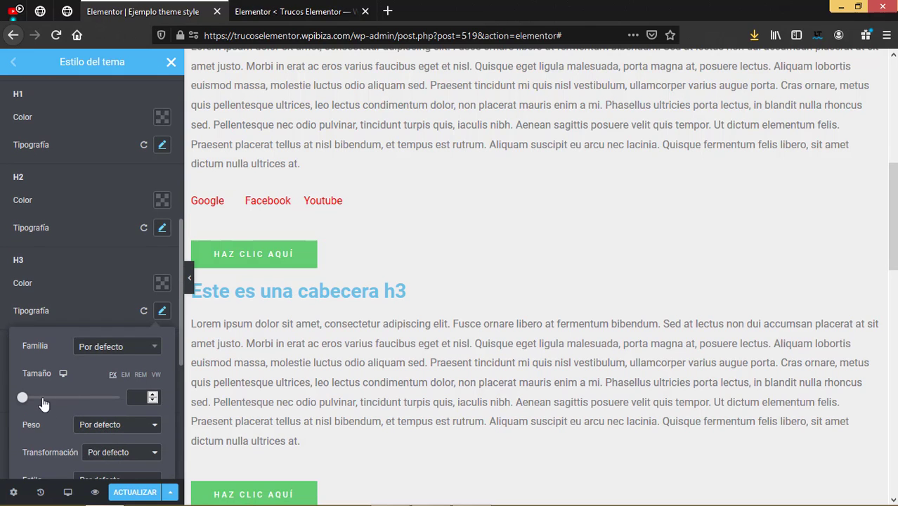
left_click_drag(23, 399, 33, 400)
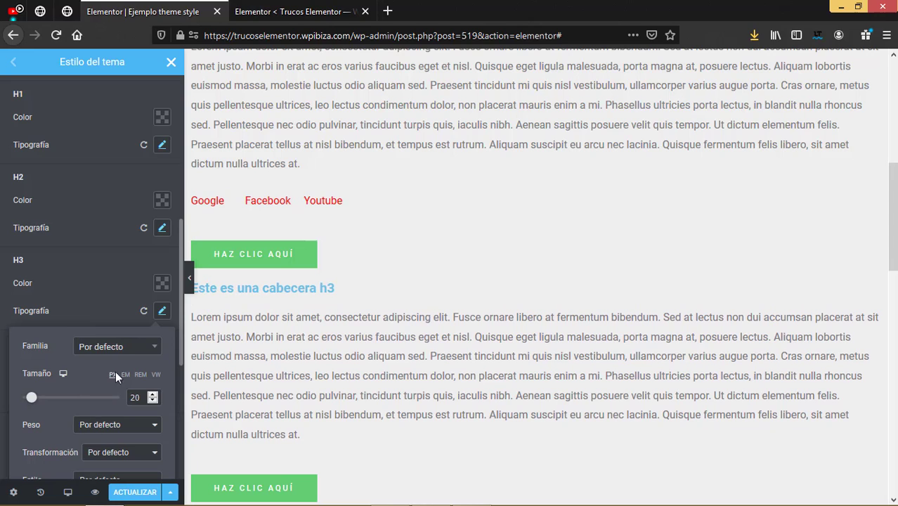
left_click(88, 290)
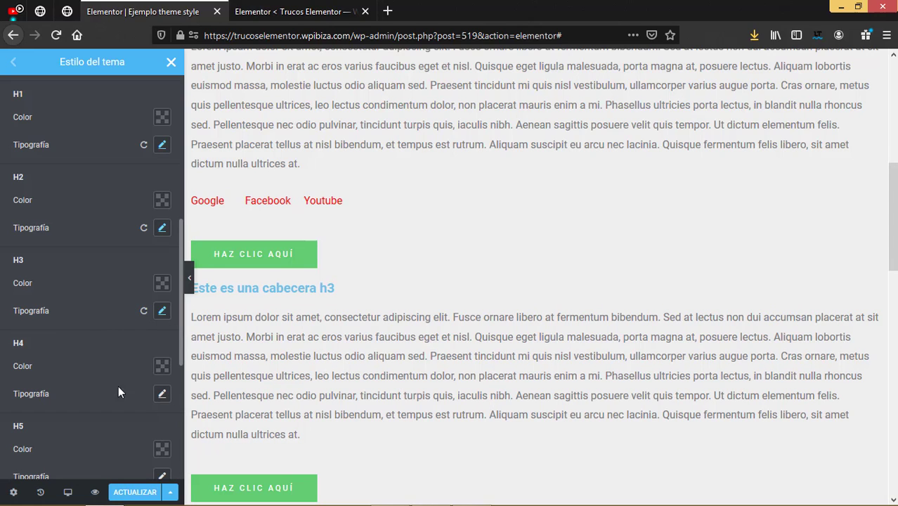
Open the Botones settings of the theme style
scroll(164, 390, "down", 2)
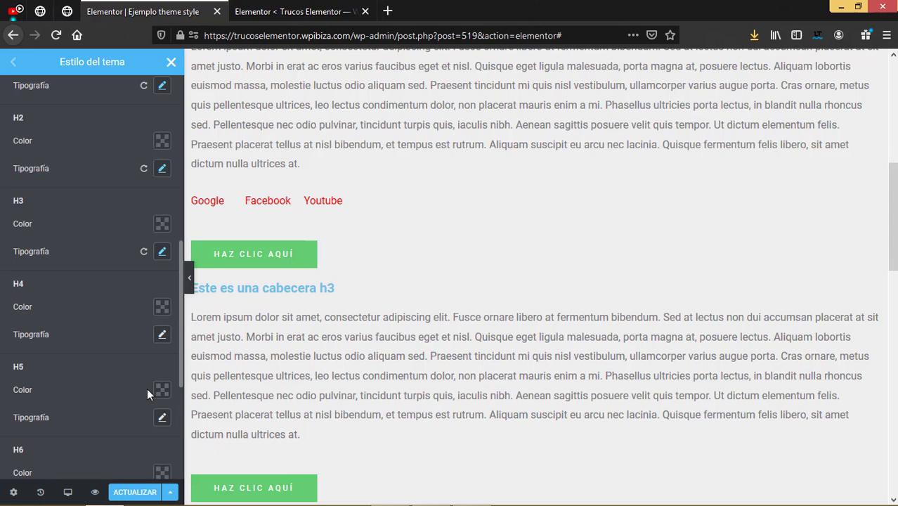
scroll(147, 388, "down", 3)
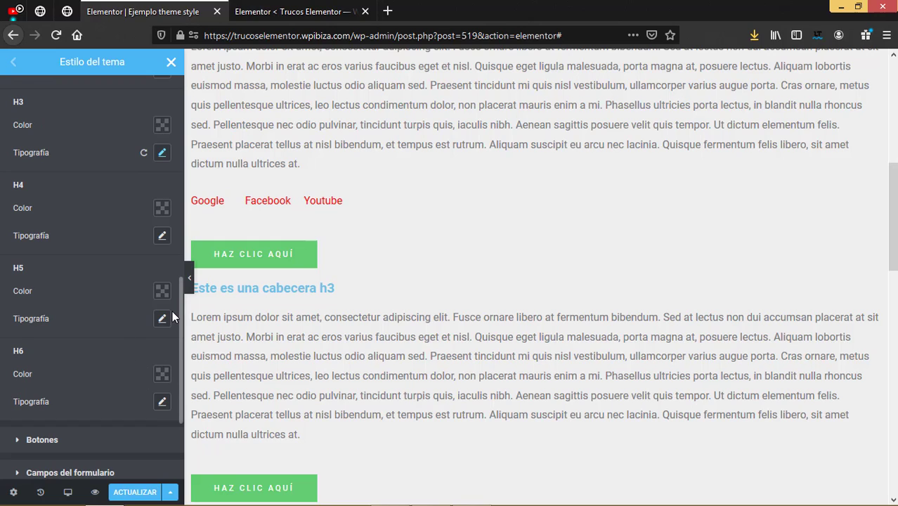
left_click(21, 440)
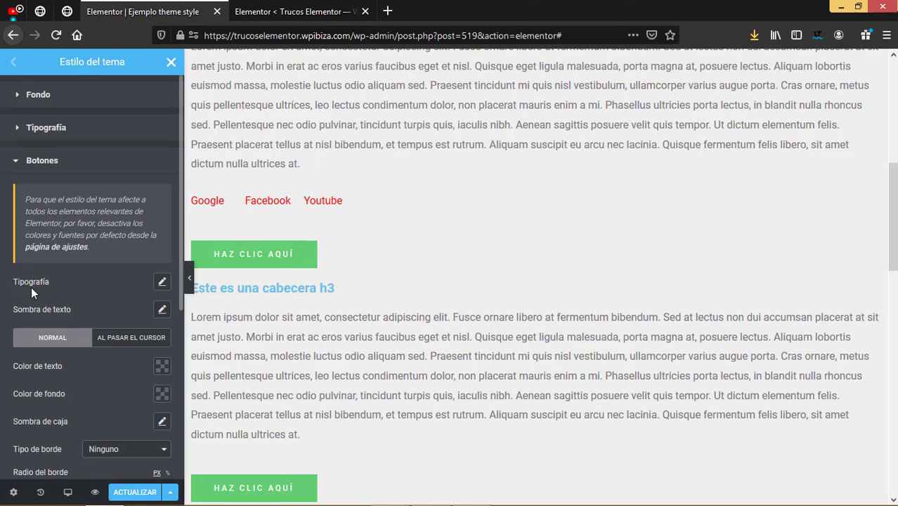
Try a font size of 20 px for the theme's buttons and reset their typography to the default
left_click(162, 281)
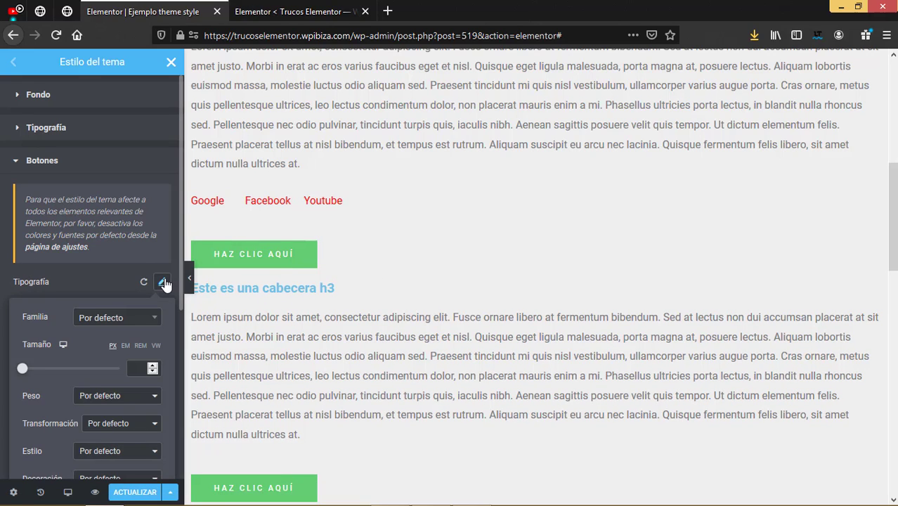
mouse_move(26, 376)
left_mouse_down()
mouse_move(45, 376)
mouse_move(27, 376)
mouse_move(35, 376)
left_mouse_up()
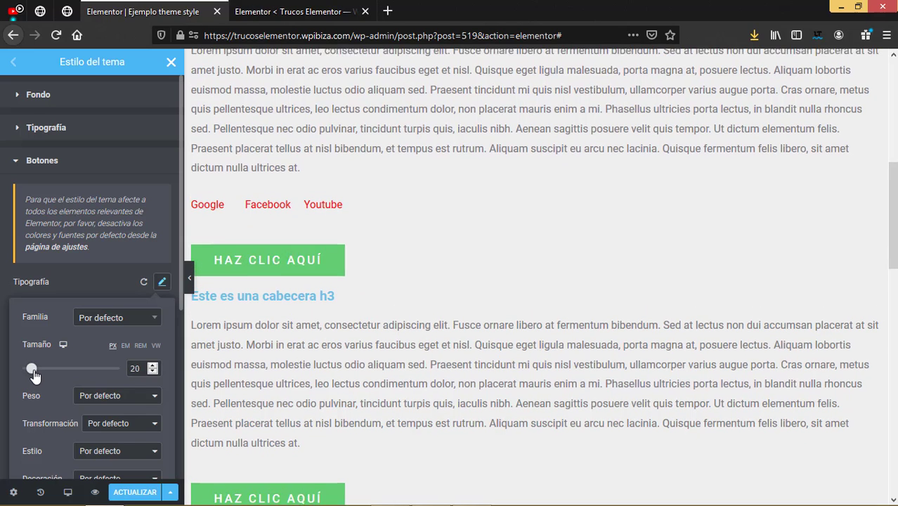
left_click(95, 287)
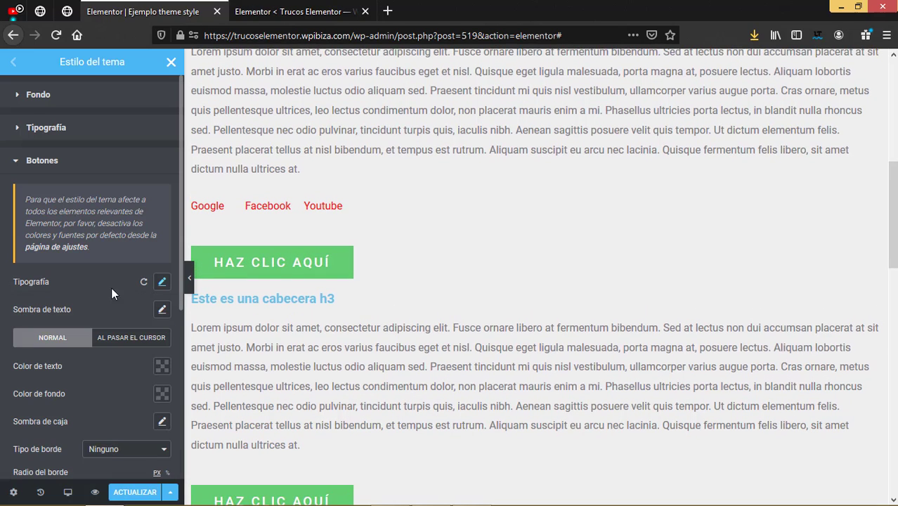
left_click(143, 284)
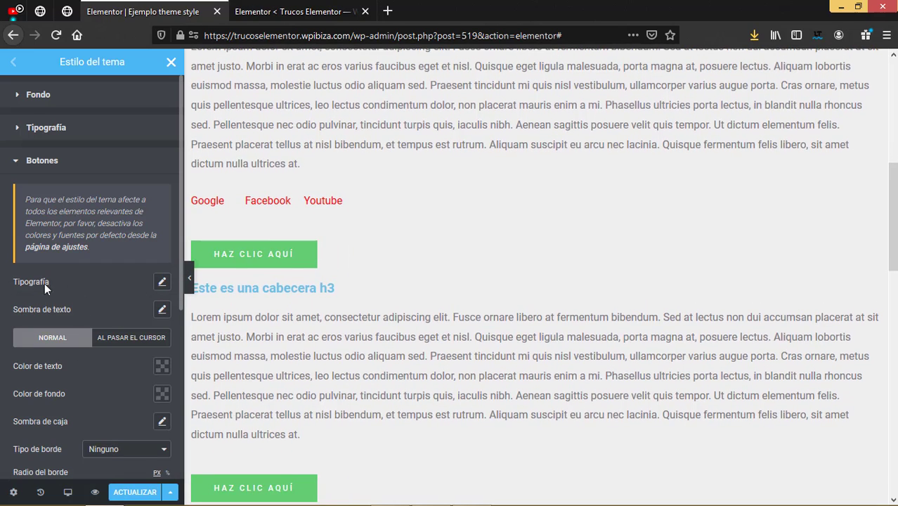
Set the font size of the theme's buttons to 17 px
left_click(162, 284)
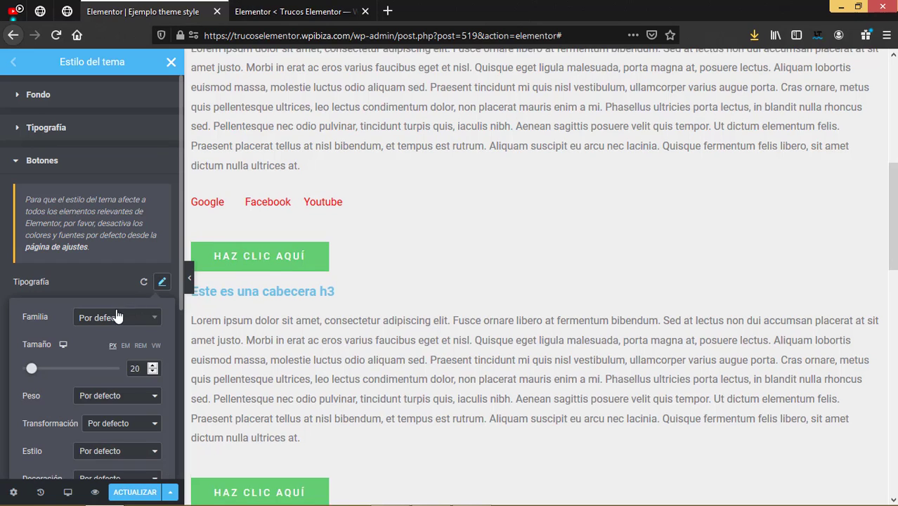
scroll(45, 375, "down", 1)
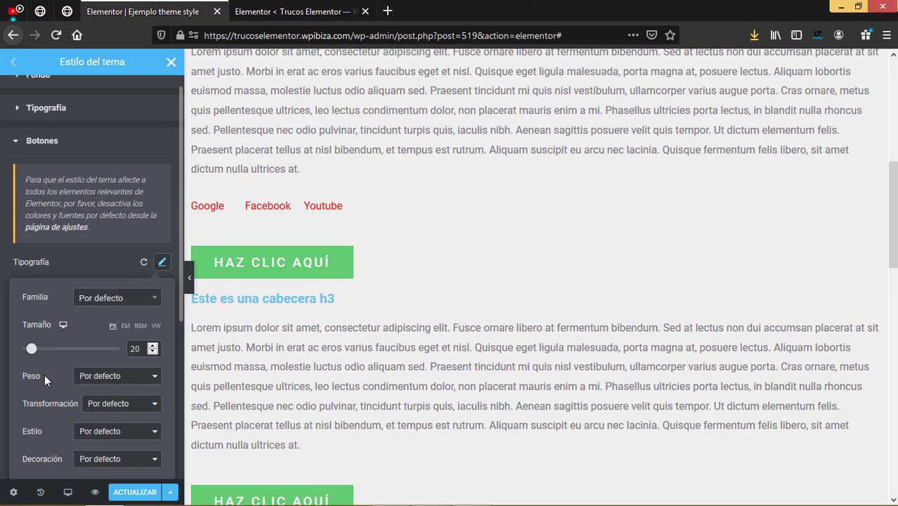
mouse_move(34, 353)
left_mouse_down()
mouse_move(50, 357)
mouse_move(33, 359)
left_mouse_up()
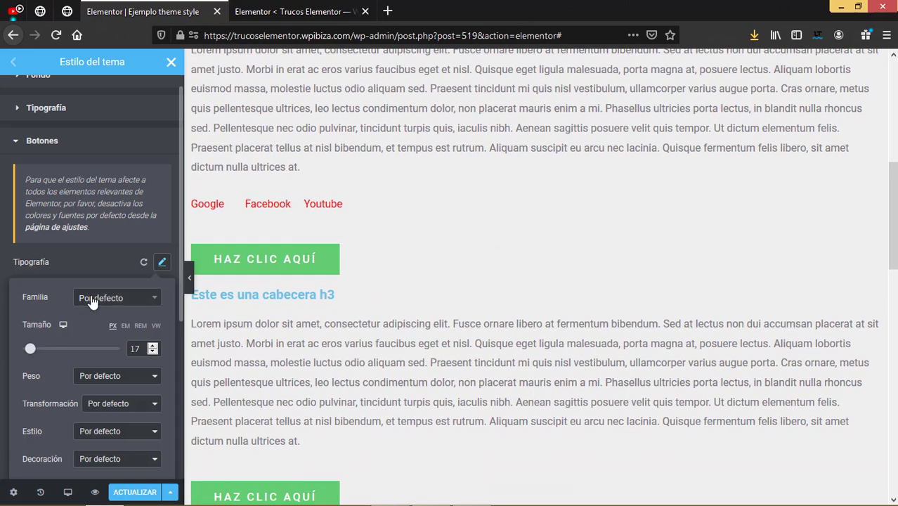
scroll(104, 401, "down", 1)
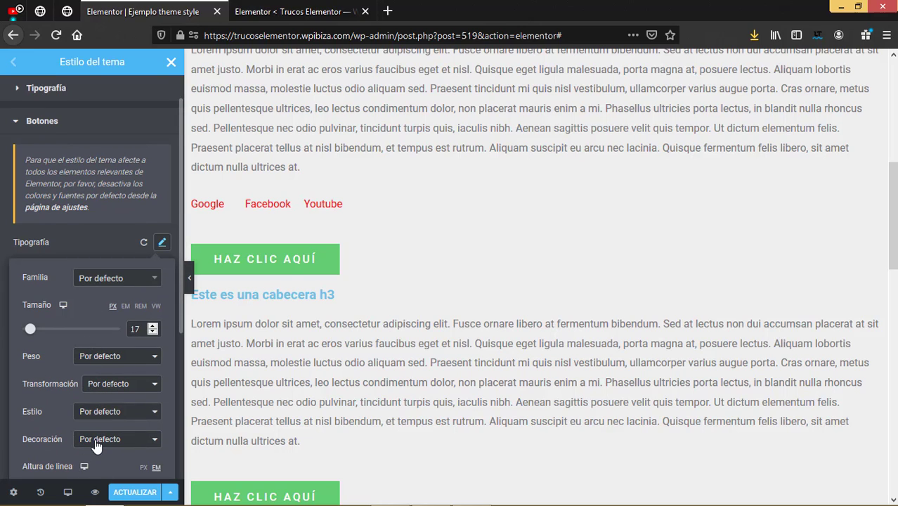
left_click(70, 241)
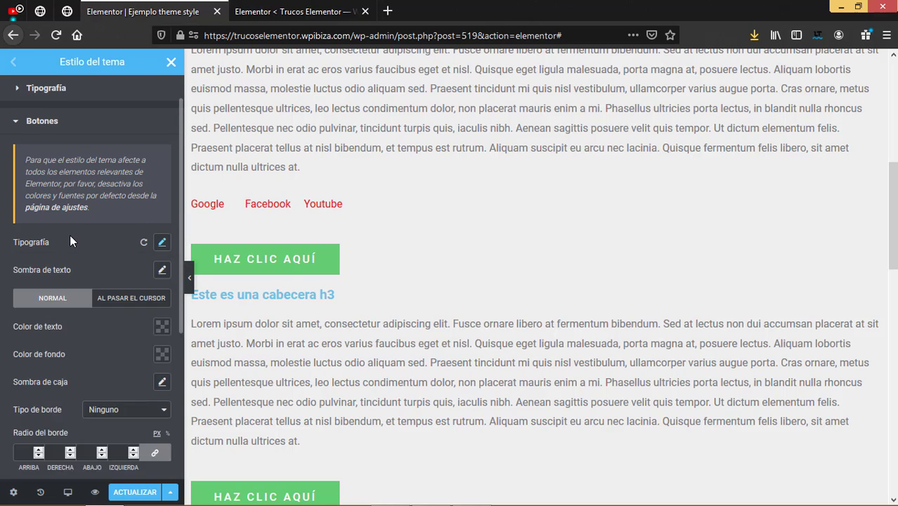
Set the buttons' background color for the normal state to blue #0403DF
left_click(161, 359)
left_click(194, 289)
left_click(241, 182)
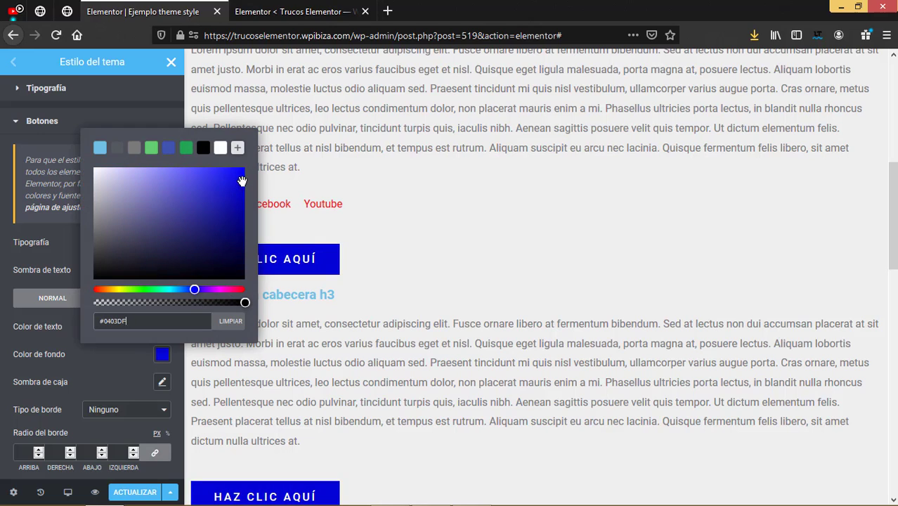
left_click(122, 359)
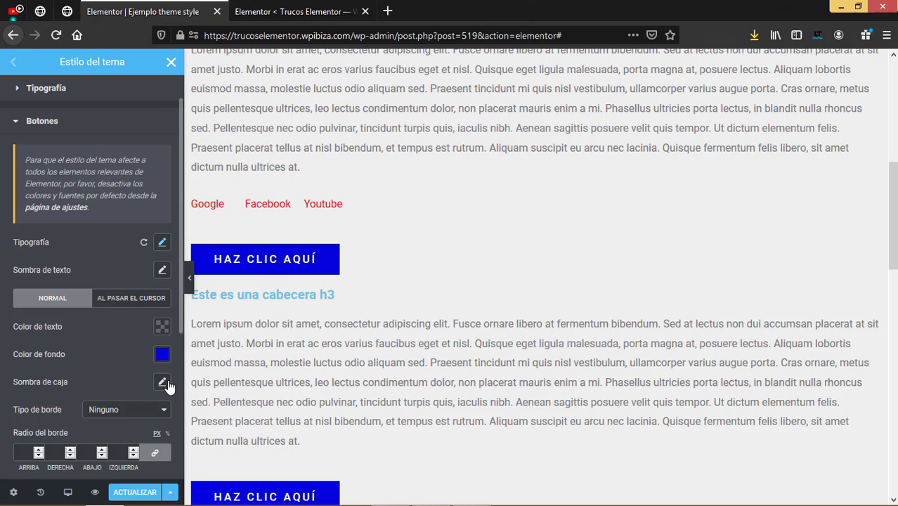
Set the buttons' background color for the hover state (Al pasar el cursor) to lime green #B7F100
scroll(160, 420, "down", 2)
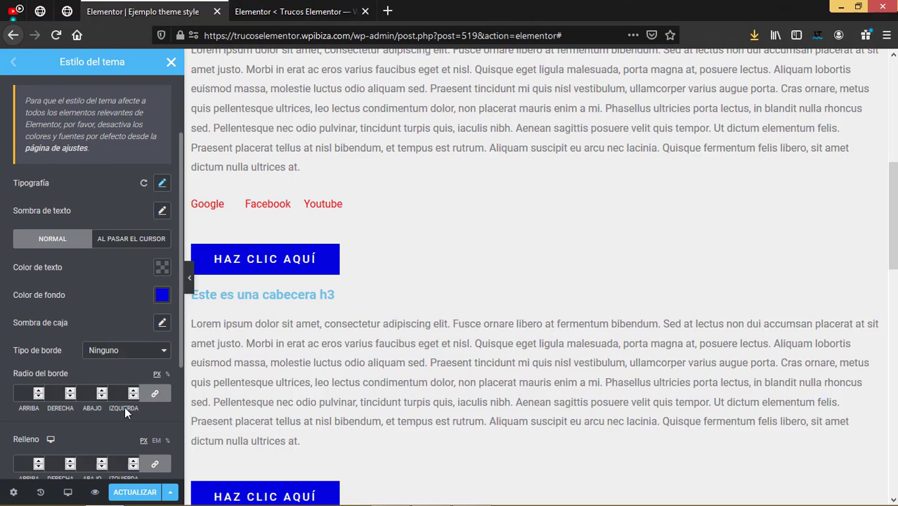
left_click(136, 240)
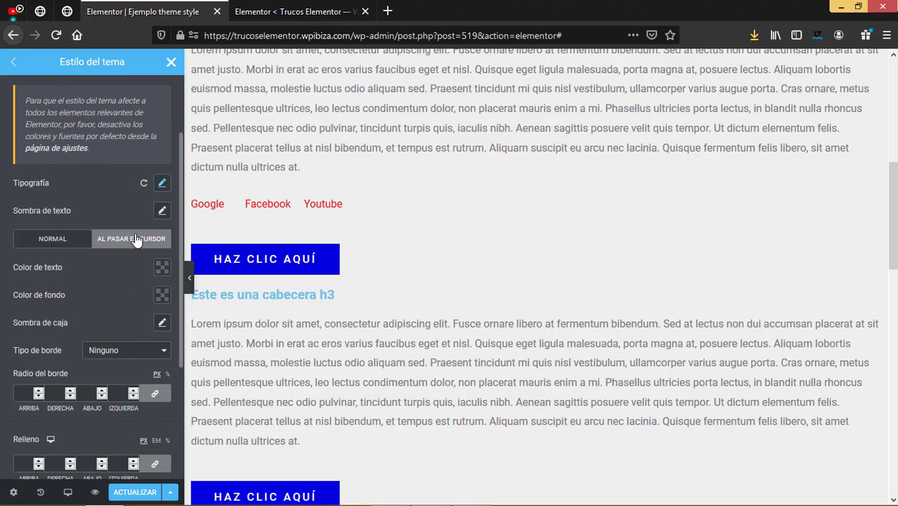
left_click(162, 295)
left_click(124, 231)
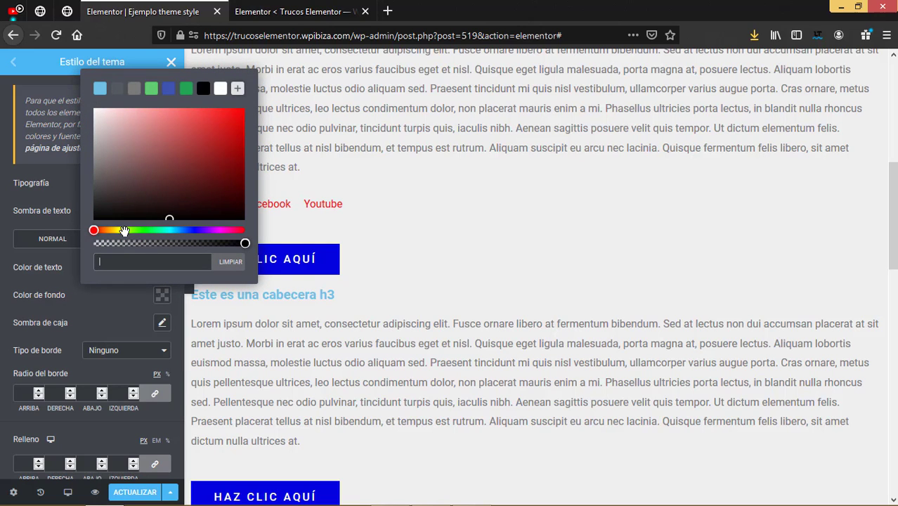
left_click_drag(190, 157, 252, 119)
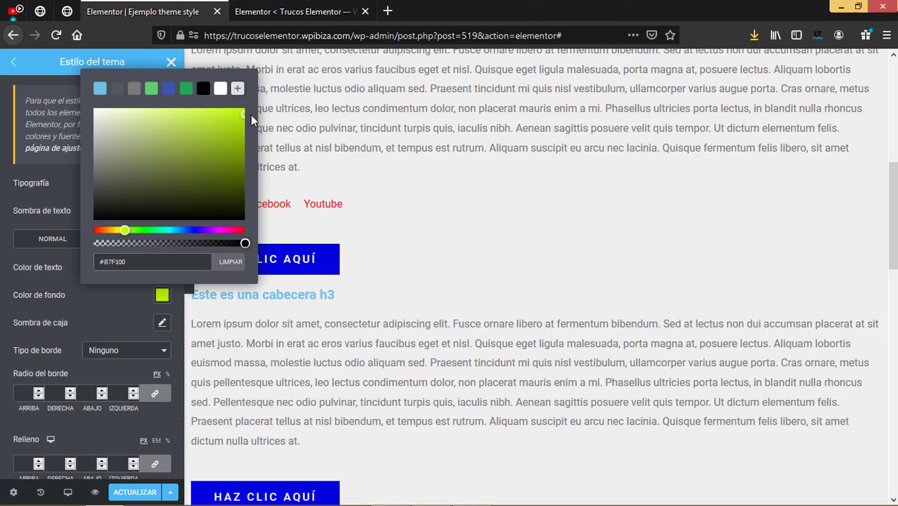
left_click(142, 302)
Set the buttons' hover text color to dark brown and enable the hover box shadow with its default values
left_click(164, 269)
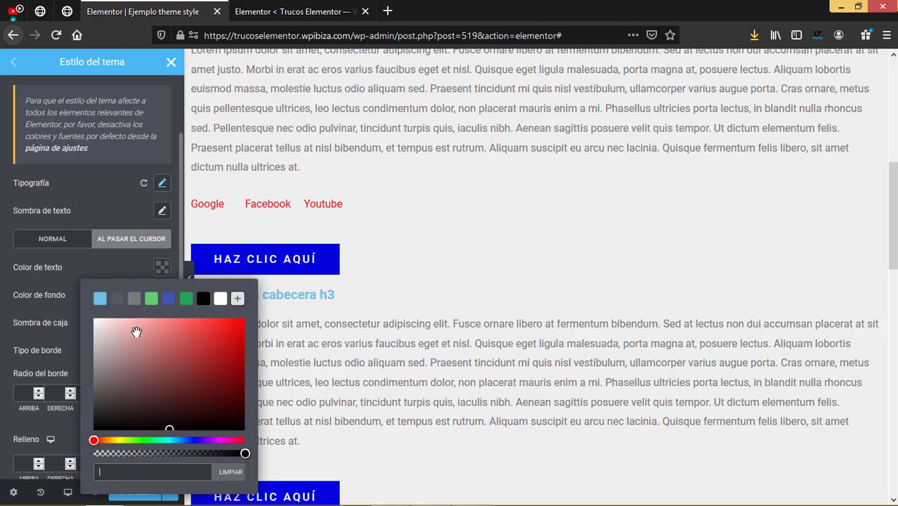
left_click(130, 381)
left_click(195, 357)
left_click(194, 349)
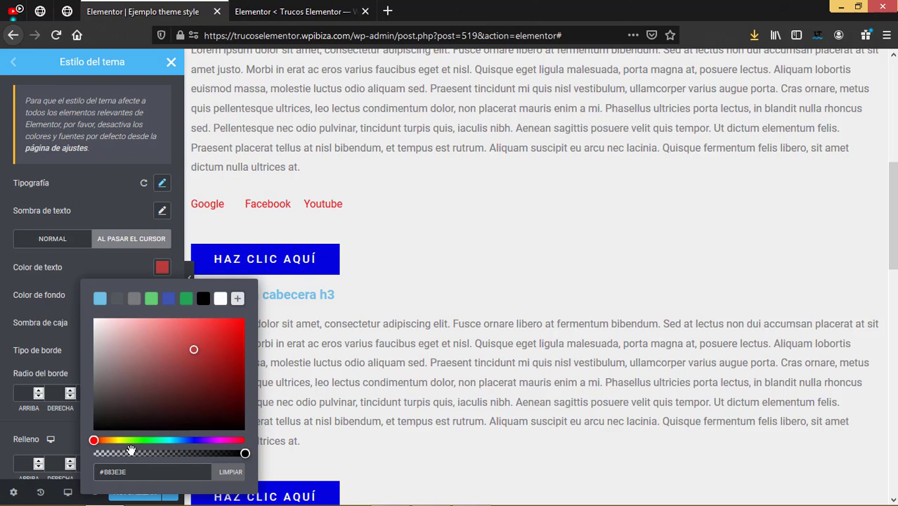
left_click(106, 440)
left_click(206, 404)
left_click(74, 258)
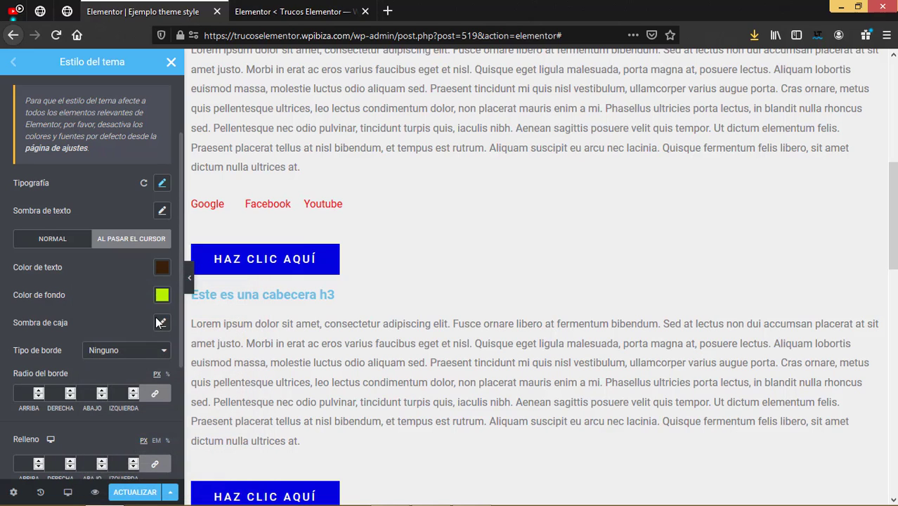
left_click(161, 323)
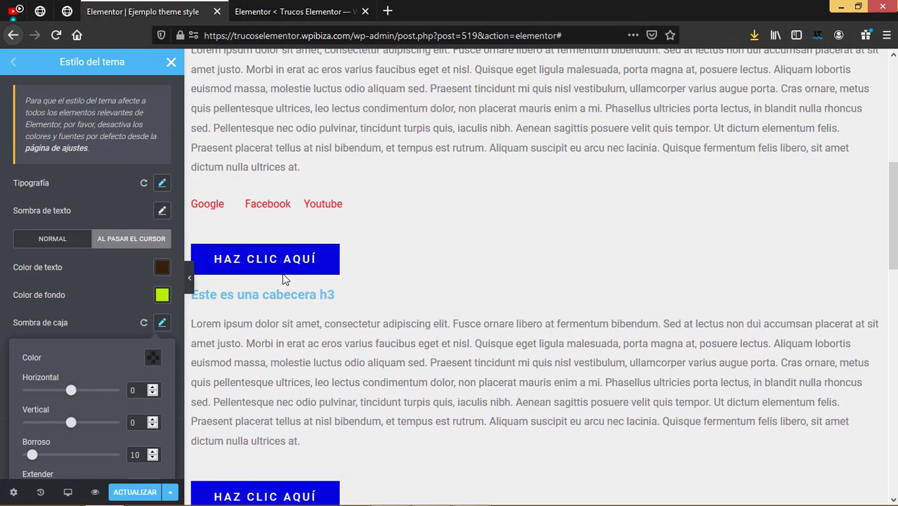
left_click(101, 300)
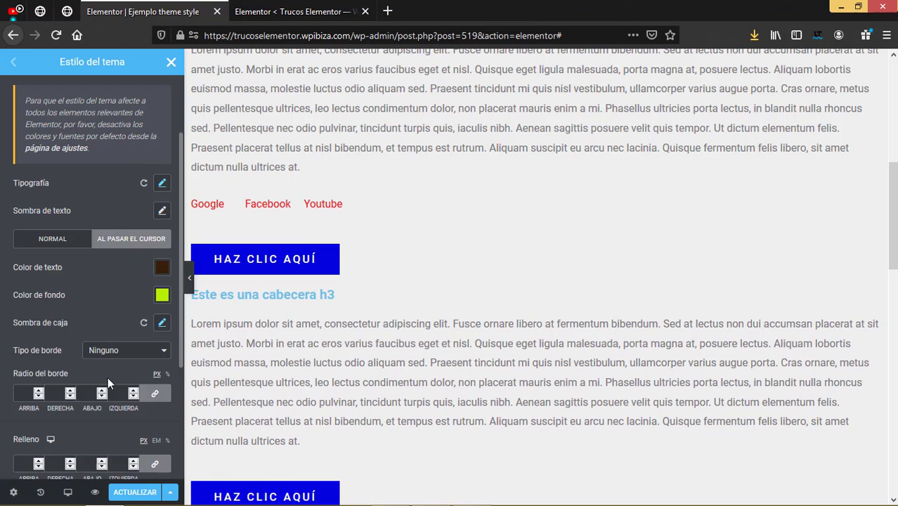
Set the buttons' padding (Relleno) to 14 px on all four sides and show its per-device options
scroll(108, 377, "down", 3)
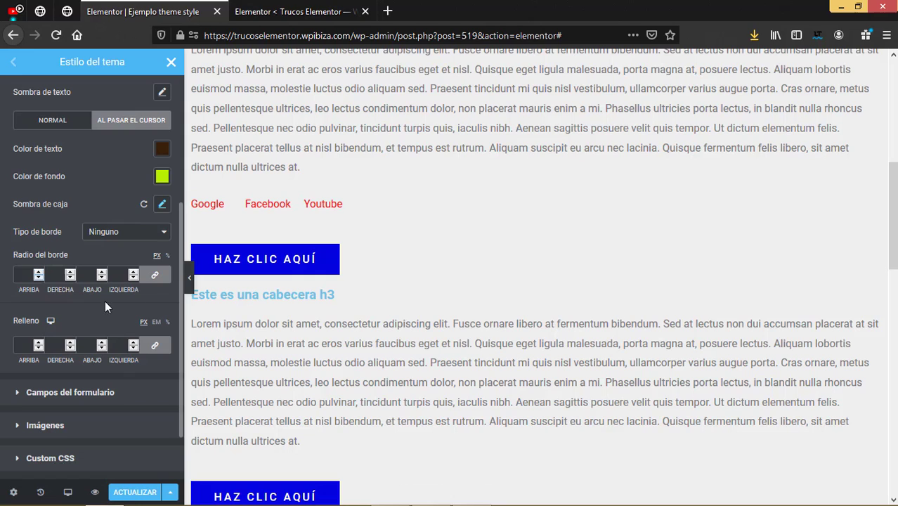
left_click(38, 343)
left_click(39, 343)
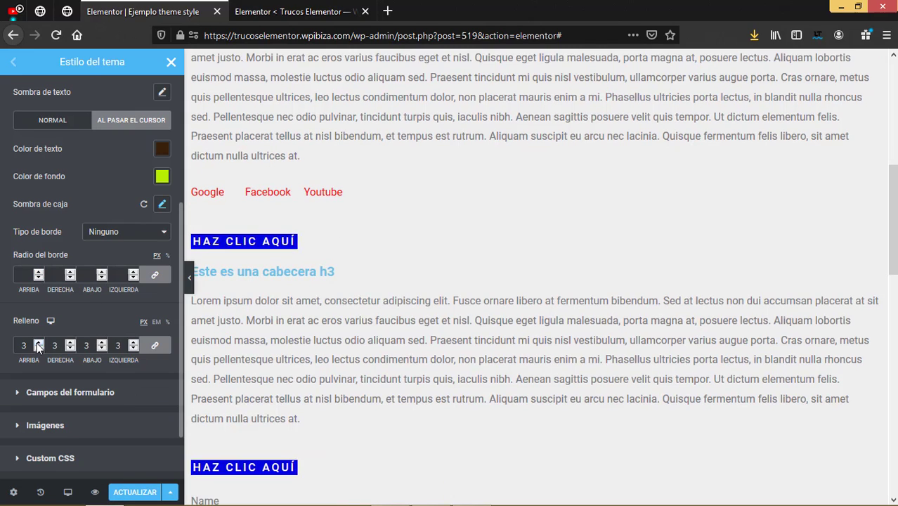
left_click(39, 348)
left_click(39, 349)
left_click(38, 348)
left_click(39, 349)
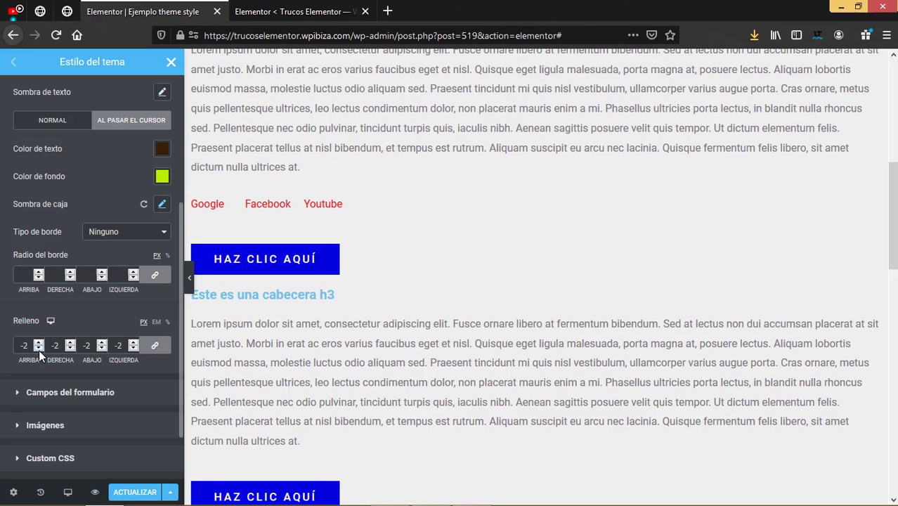
left_click(39, 342)
left_click(39, 342)
left_click(39, 343)
left_click(39, 342)
left_click(38, 343)
left_click(38, 343)
left_click(39, 343)
left_click(38, 343)
left_click(38, 343)
left_click(39, 343)
left_click(38, 343)
left_click(38, 343)
left_click(39, 343)
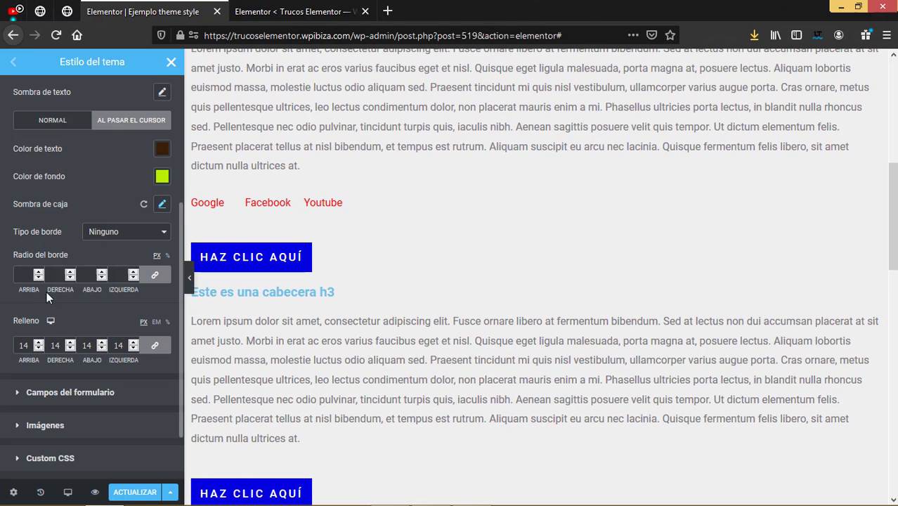
left_click(51, 323)
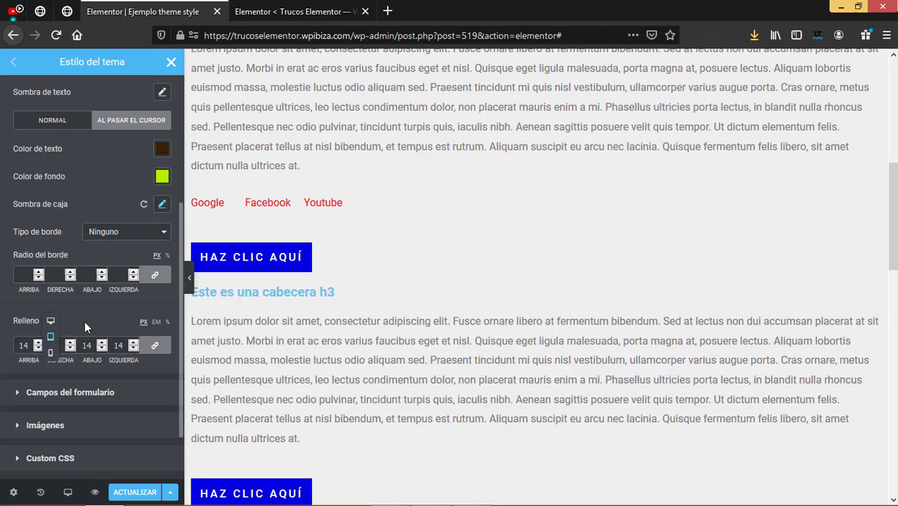
Examine the restyled buttons and the contact form on the example page
scroll(353, 366, "down", 2)
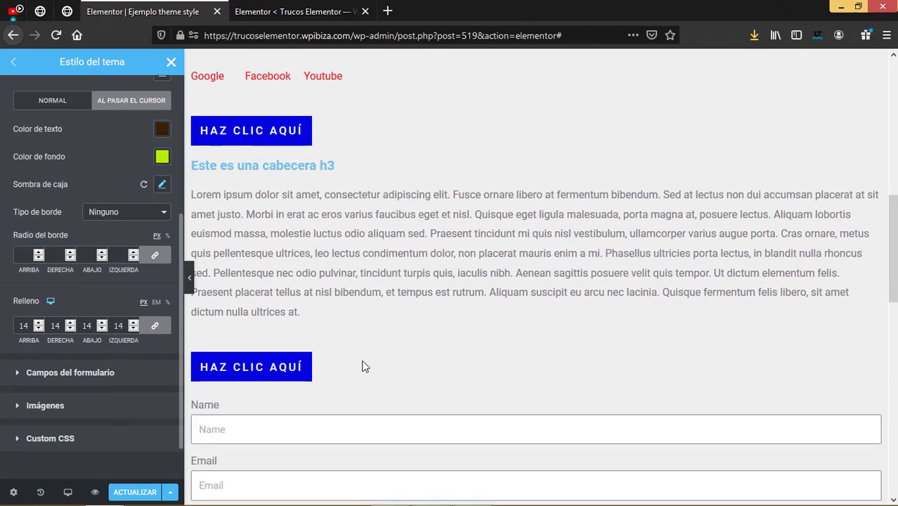
scroll(366, 361, "down", 6)
scroll(381, 364, "up", 3)
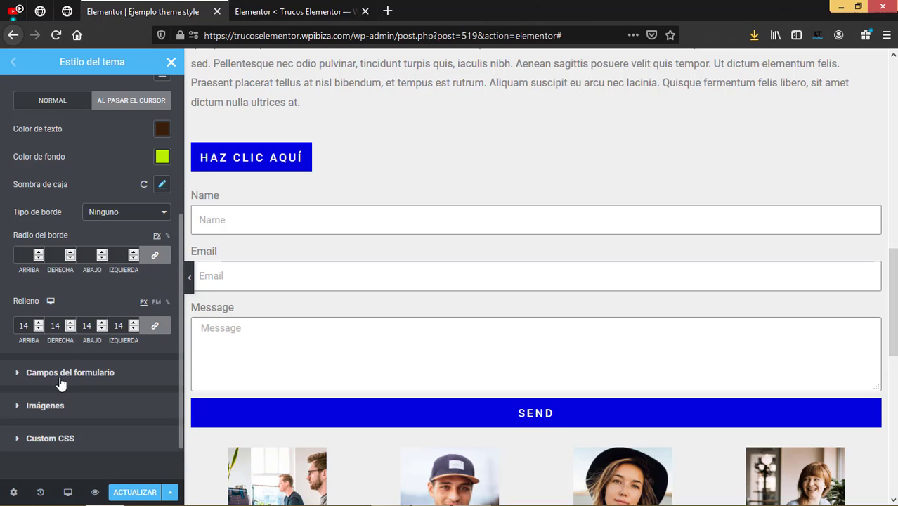
Increase the typography size of the form field labels (Etiqueta) in the theme style's form fields settings
left_click(28, 376)
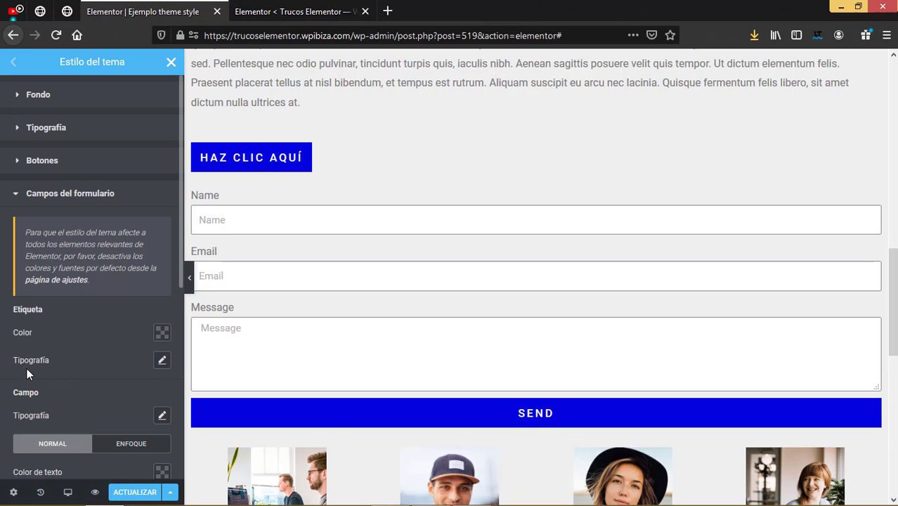
left_click(88, 295)
left_click(89, 303)
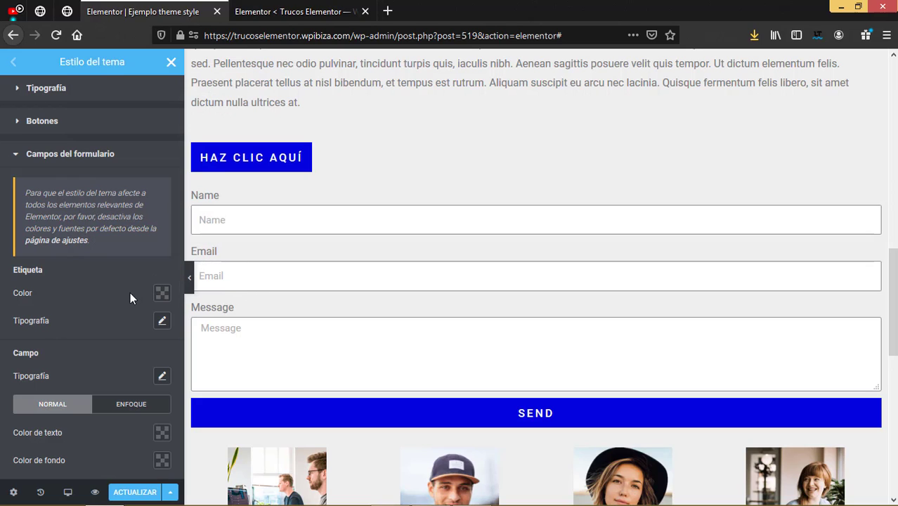
left_click(161, 320)
left_click_drag(22, 408, 36, 415)
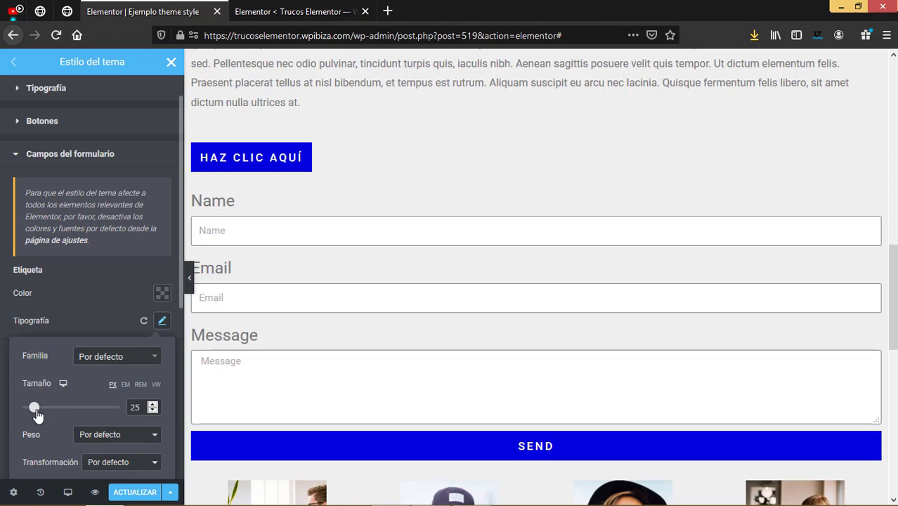
left_click(28, 262)
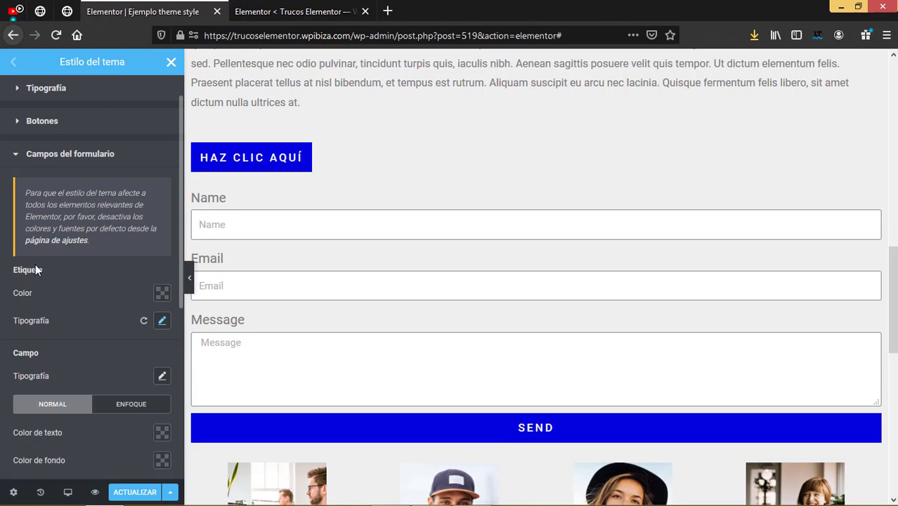
Examine the form field (Campo) style options for the normal and focus (Enfoque) states, including border radius, transition duration and padding
scroll(193, 397, "down", 3)
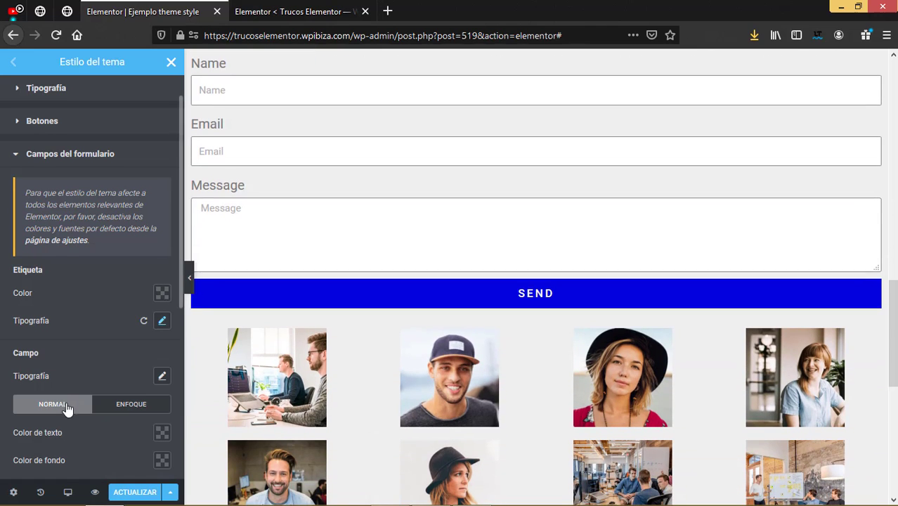
scroll(65, 402, "down", 1)
scroll(66, 403, "down", 1)
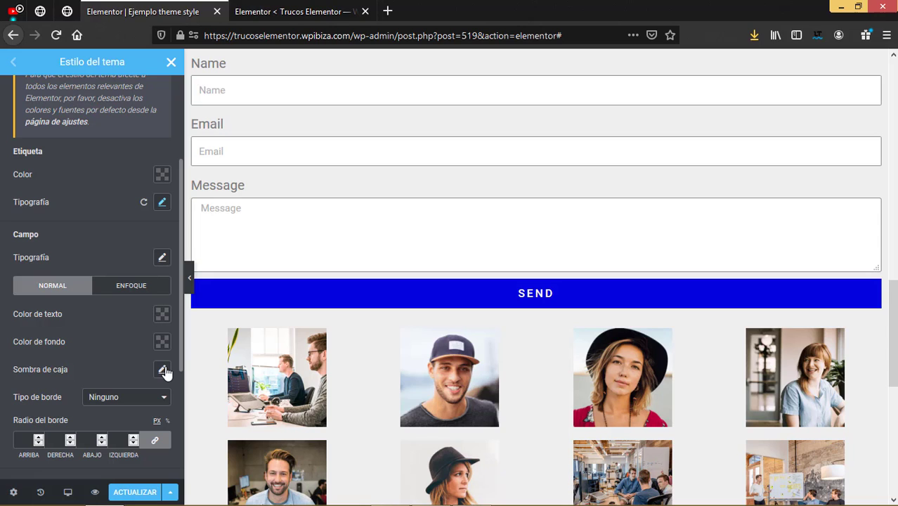
scroll(155, 399, "down", 1)
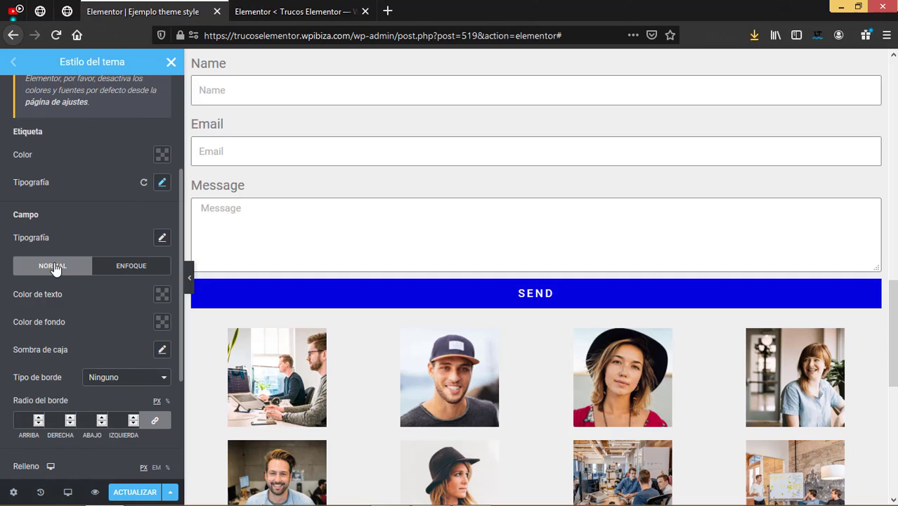
left_click(118, 274)
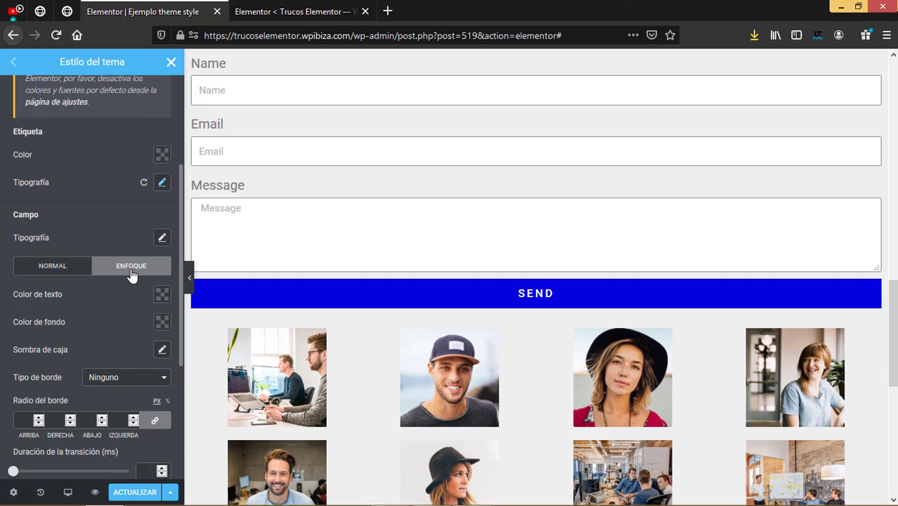
left_click(229, 226)
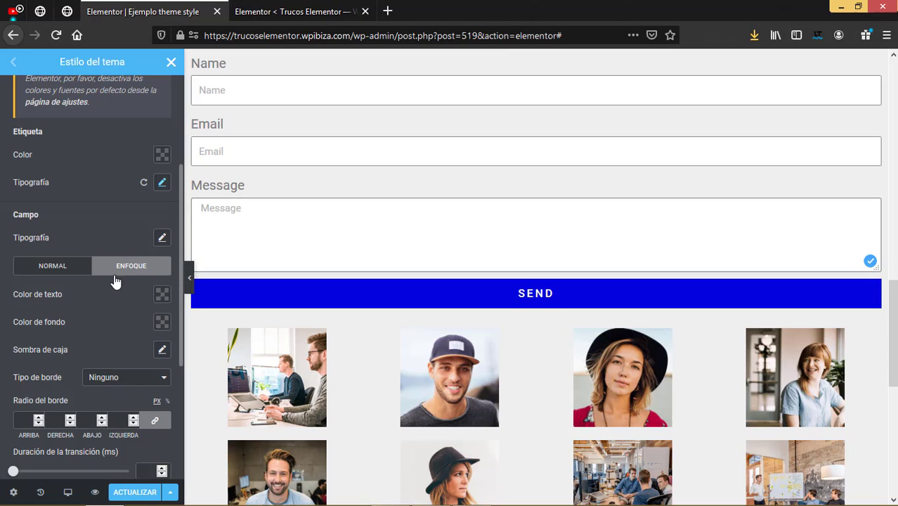
scroll(71, 348, "down", 3)
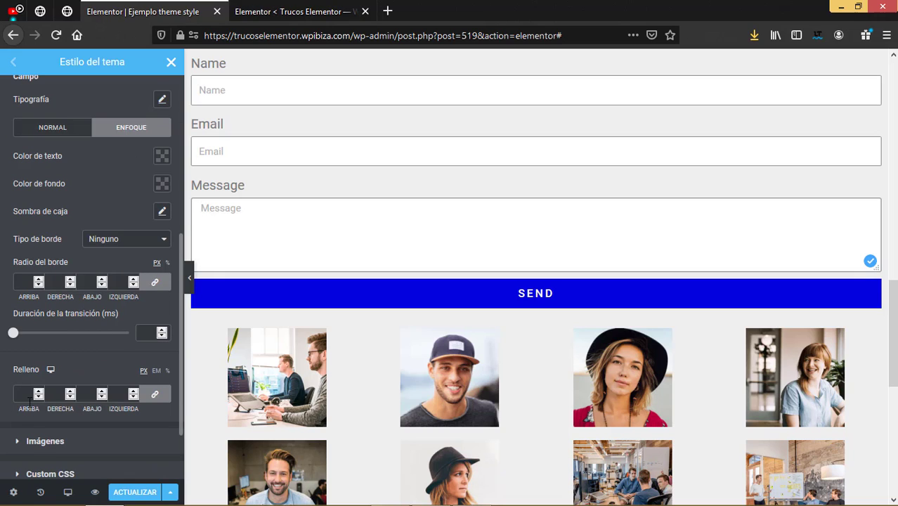
scroll(52, 373, "up", 1)
left_click(69, 167)
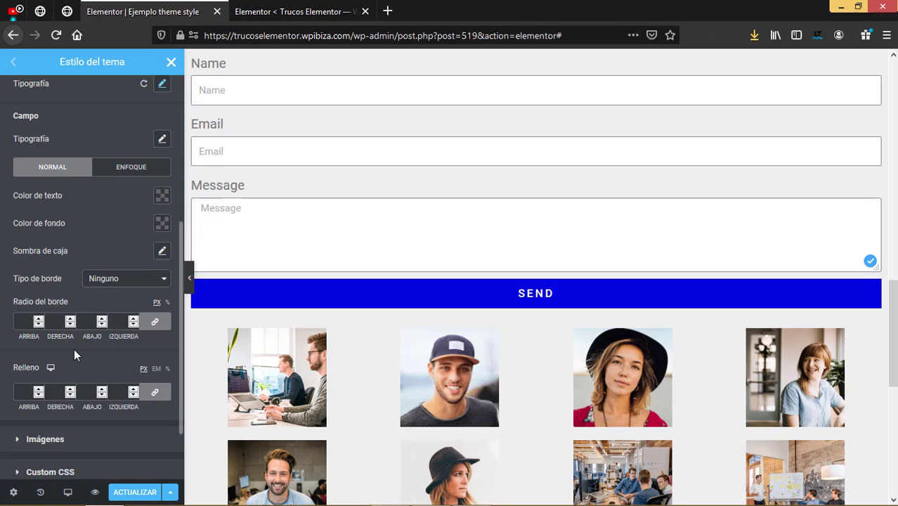
Set the theme style's image border type to solid (Sólido) for the normal state
scroll(73, 343, "down", 2)
left_click(17, 361)
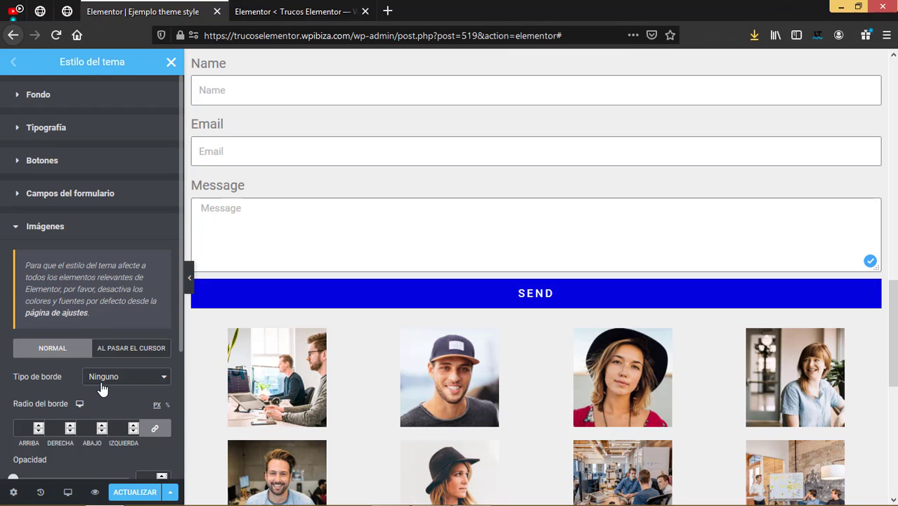
scroll(102, 389, "down", 1)
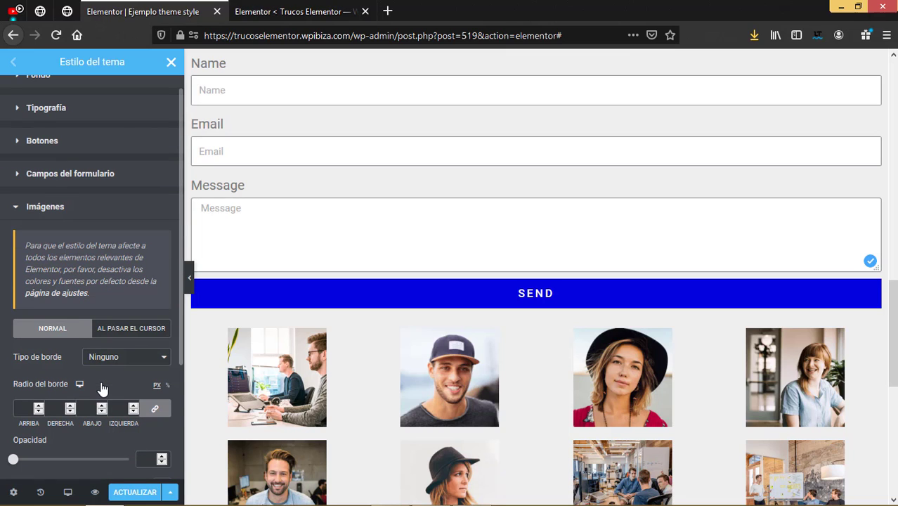
scroll(422, 372, "down", 3)
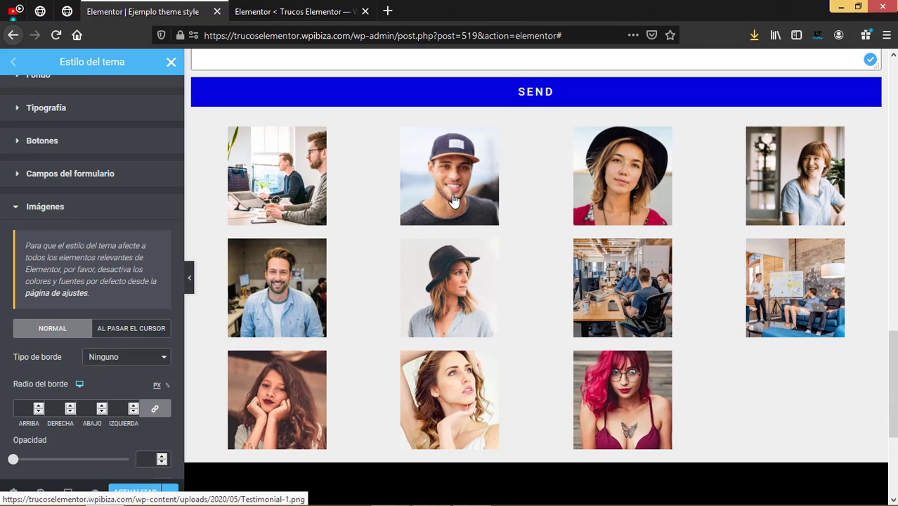
scroll(96, 379, "down", 2)
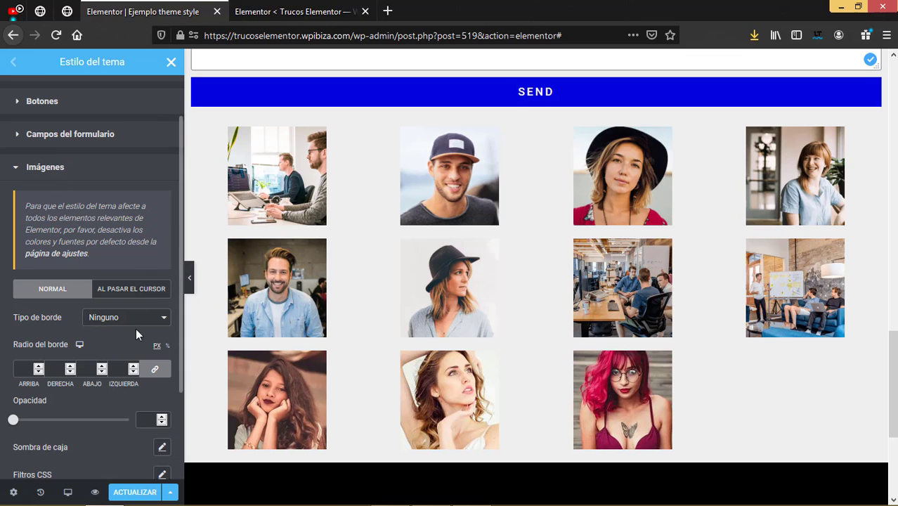
left_click(163, 319)
left_click(110, 348)
scroll(97, 380, "down", 2)
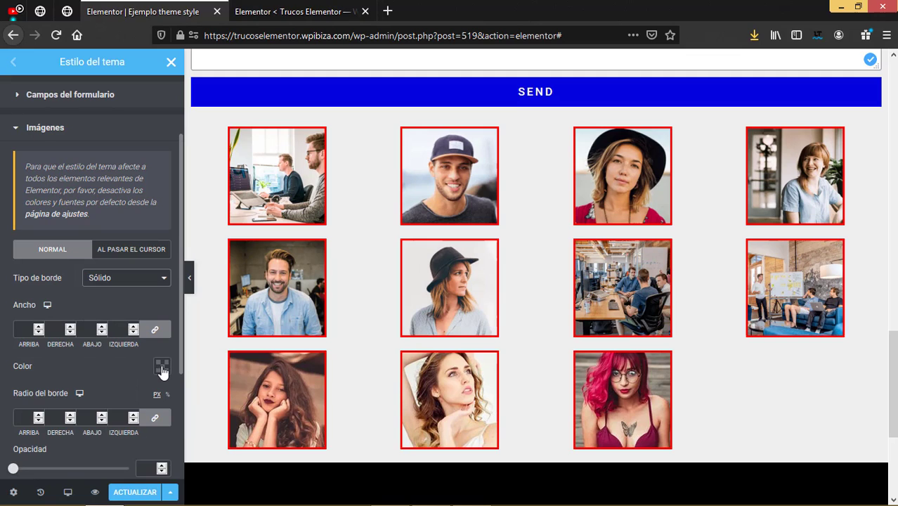
Set the images' opacity to 0.75 for the hover state (Al pasar el cursor)
scroll(162, 371, "down", 3)
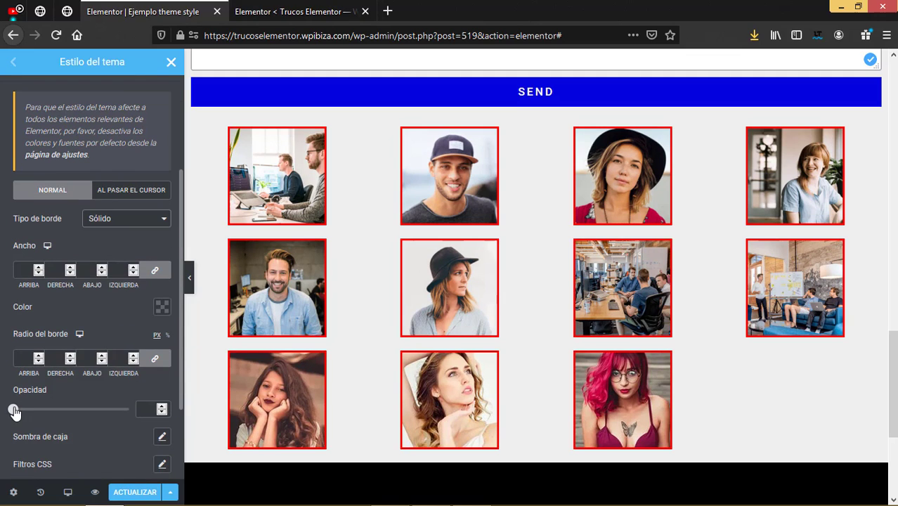
left_click(141, 194)
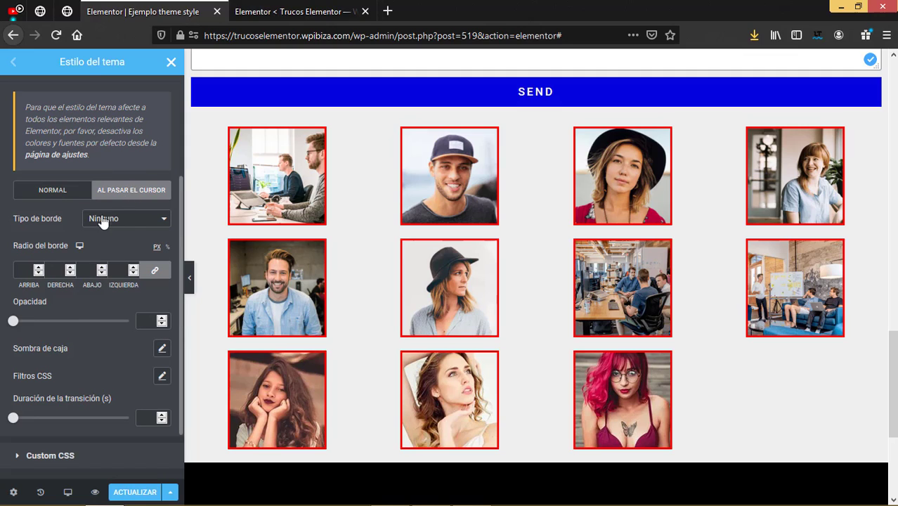
left_click_drag(12, 320, 98, 332)
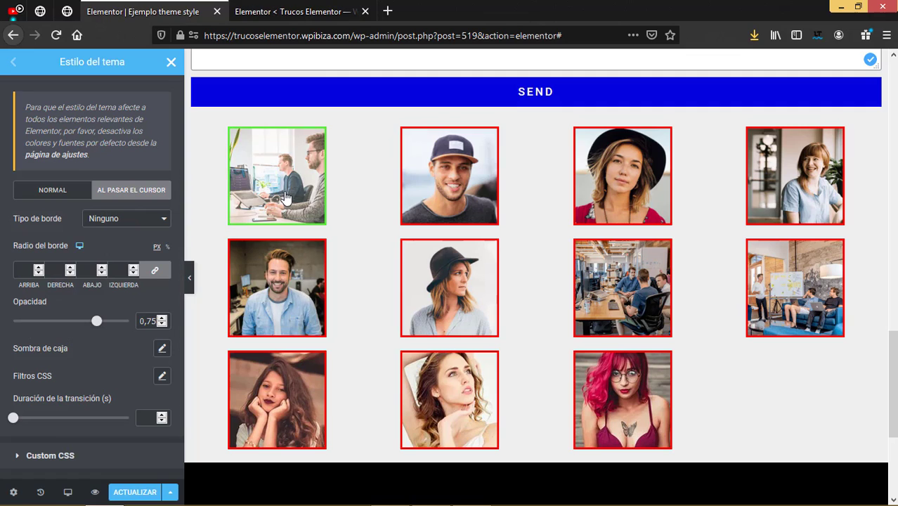
Set the saturation in the images' hover CSS filters (Filtros CSS) to 32
scroll(94, 395, "down", 1)
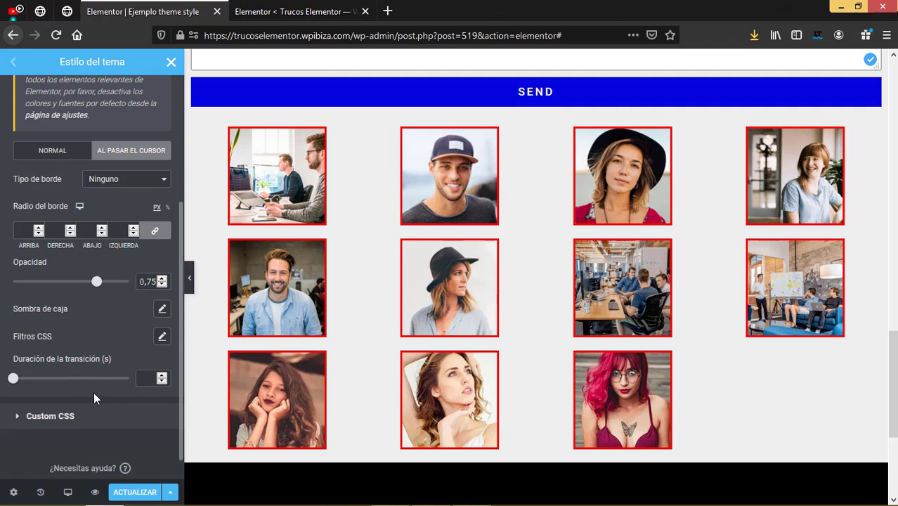
scroll(93, 393, "down", 1)
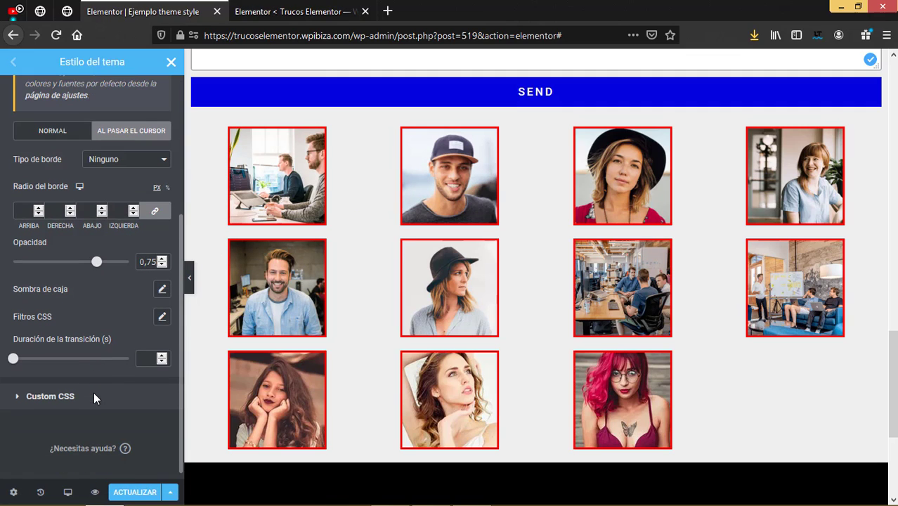
left_click(162, 317)
scroll(81, 392, "down", 3)
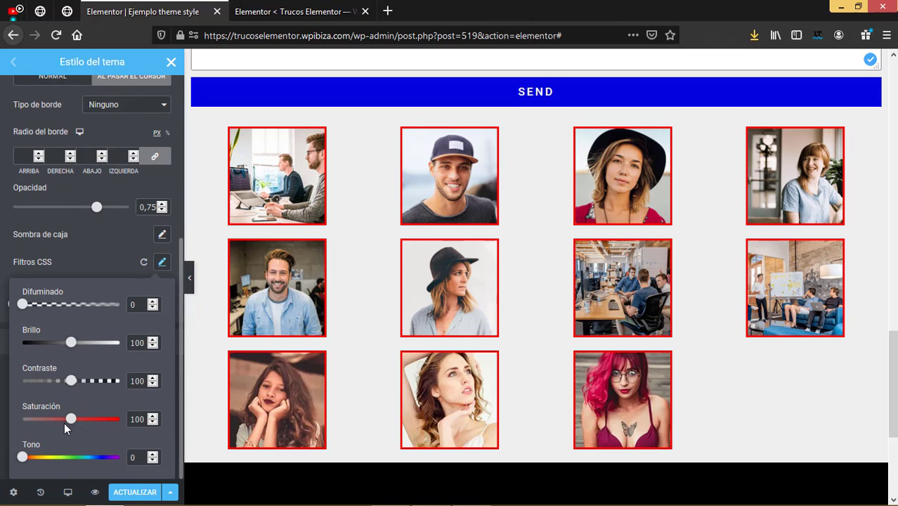
left_click_drag(69, 425, 38, 422)
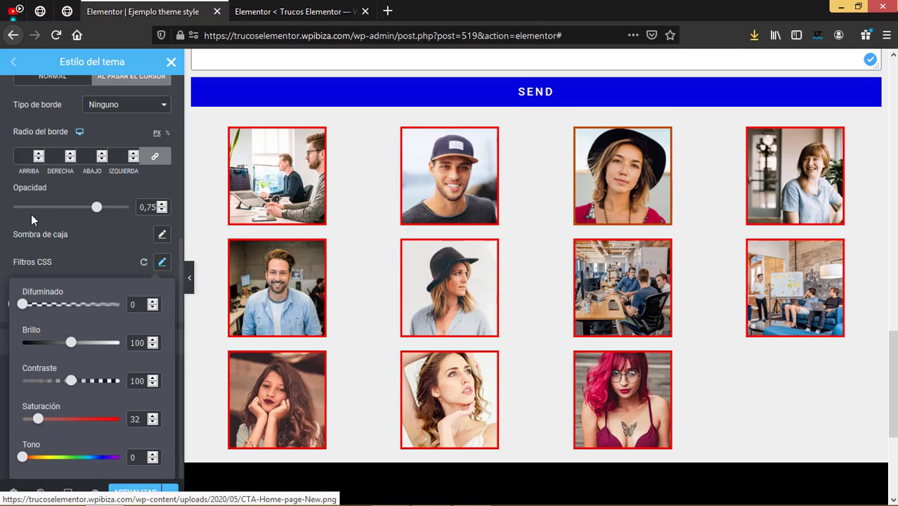
left_click(2, 241)
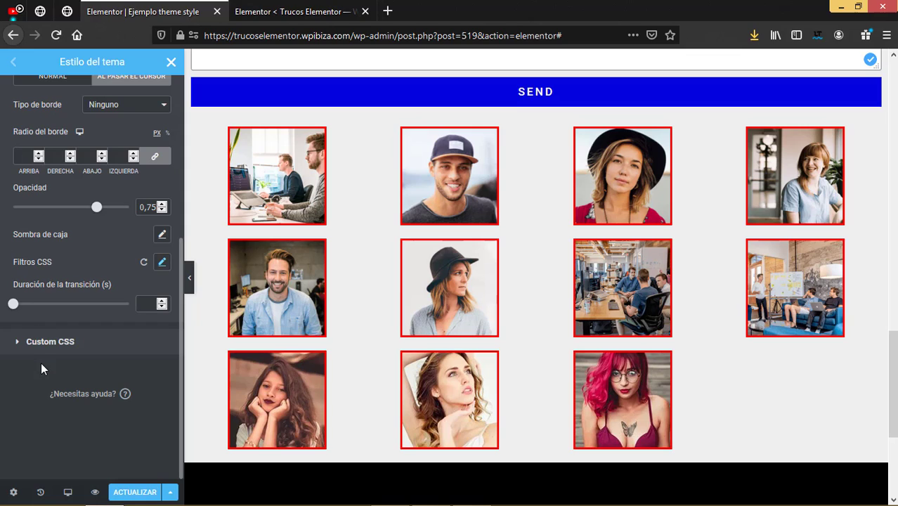
Show the theme style's Custom CSS editor and save the updated theme style
left_click(19, 343)
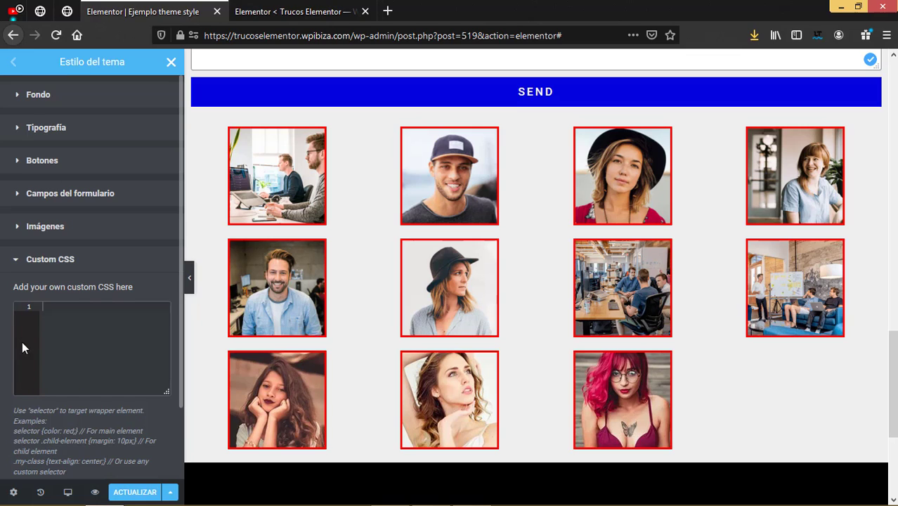
scroll(103, 361, "down", 1)
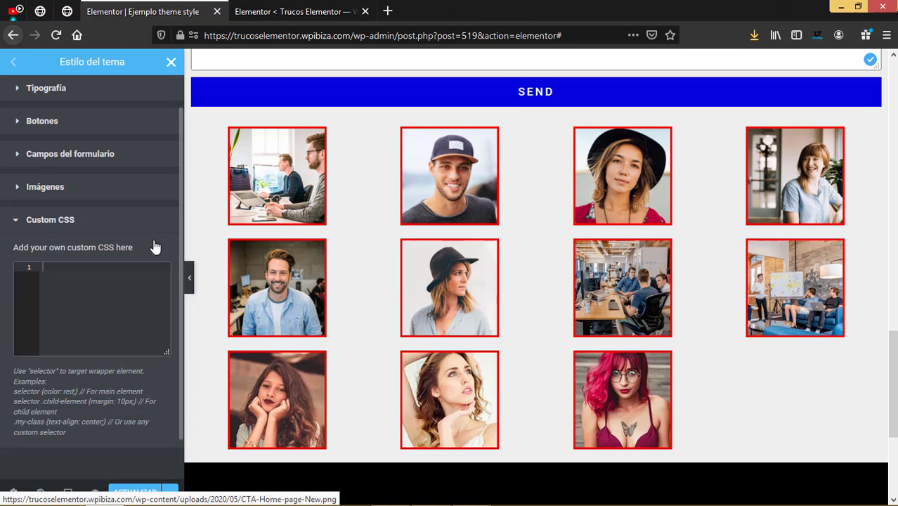
scroll(130, 237, "up", 1)
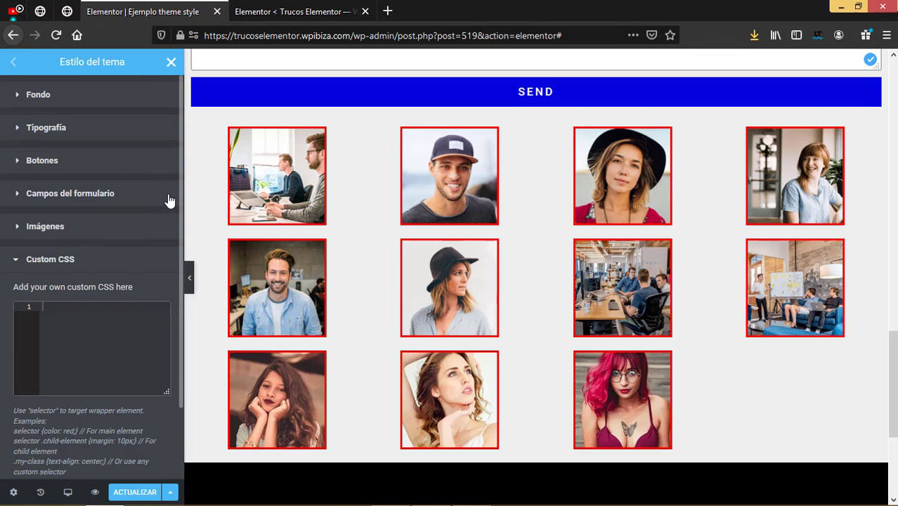
left_click(132, 494)
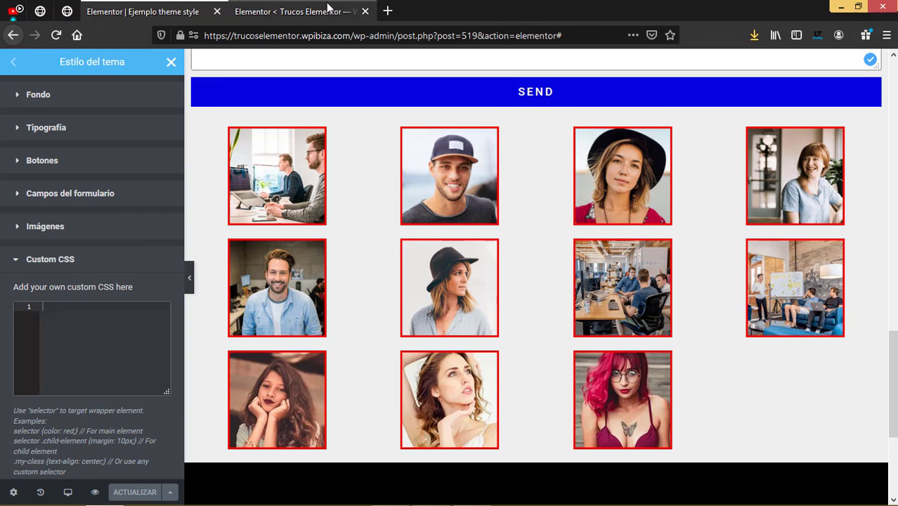
Create a new WordPress page from the dashboard and title it PRUEBA
left_click(327, 8)
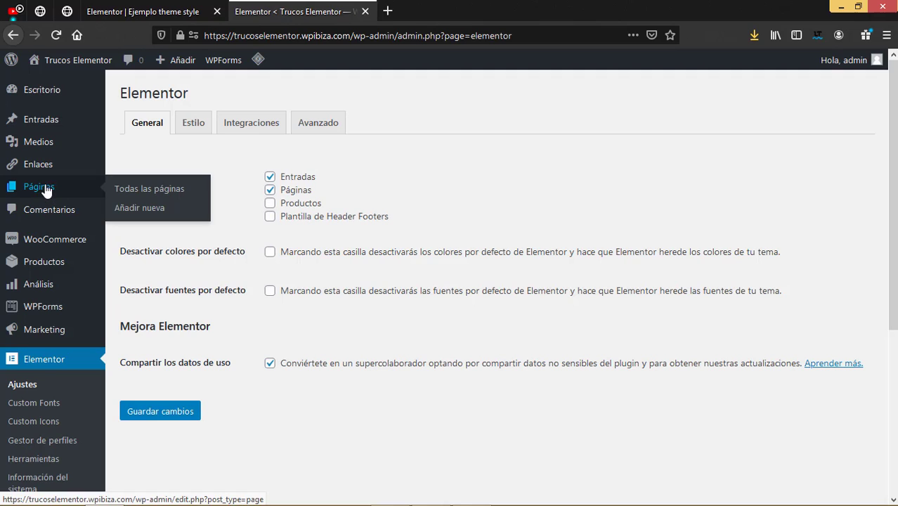
left_click(159, 192)
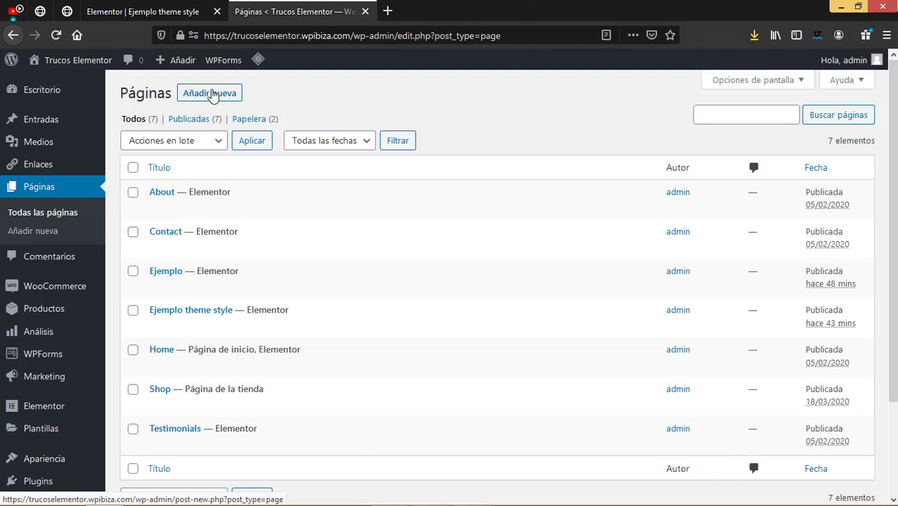
left_click(209, 94)
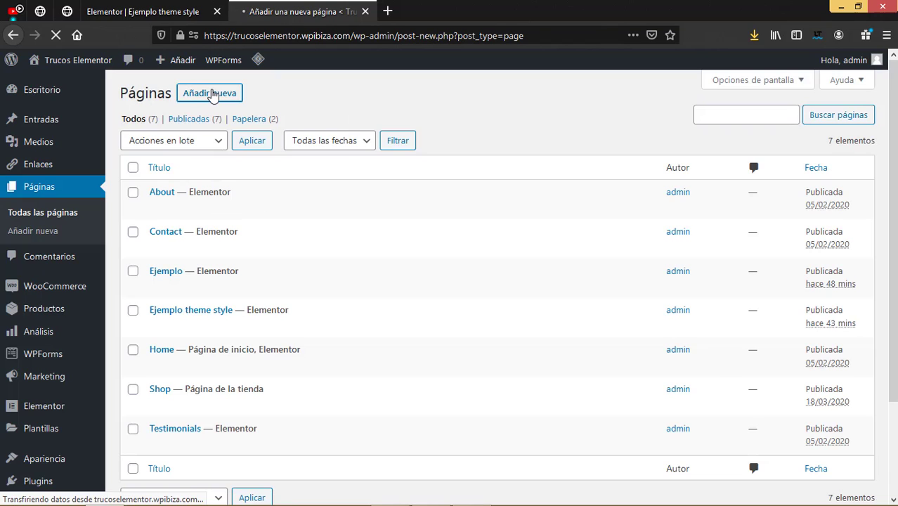
type("PRUEBA")
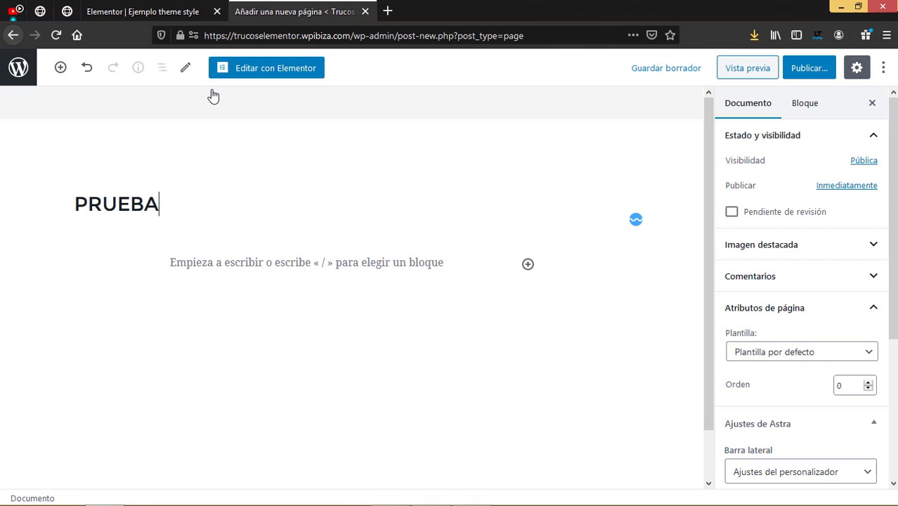
key("Return")
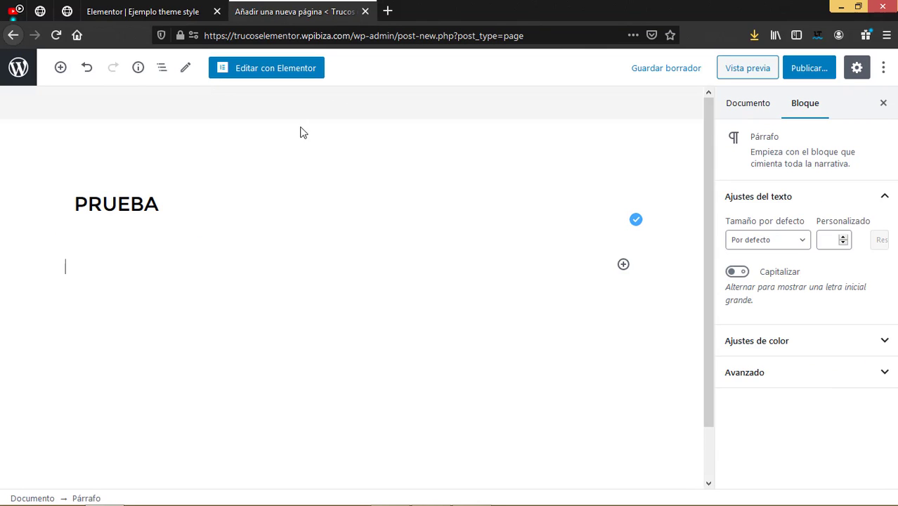
Open the PRUEBA page in the Elementor editor and add an empty one-column section
left_click(292, 68)
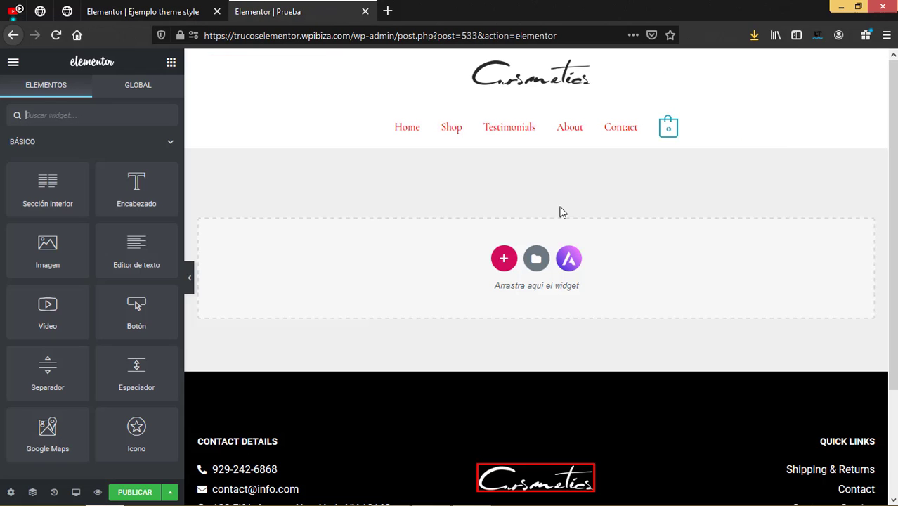
left_click(504, 259)
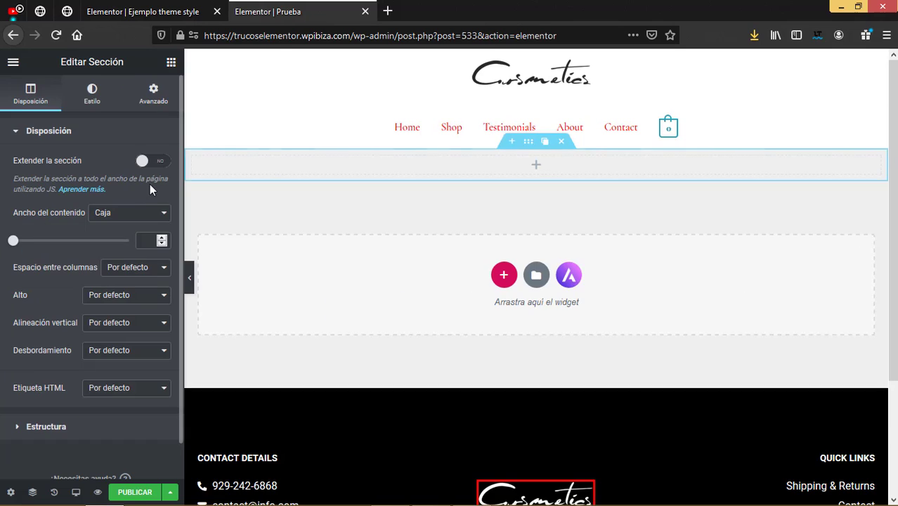
Add a heading (Encabezado) widget below the empty section and set its HTML tag to H3
left_click(170, 62)
left_click_drag(141, 190, 438, 264)
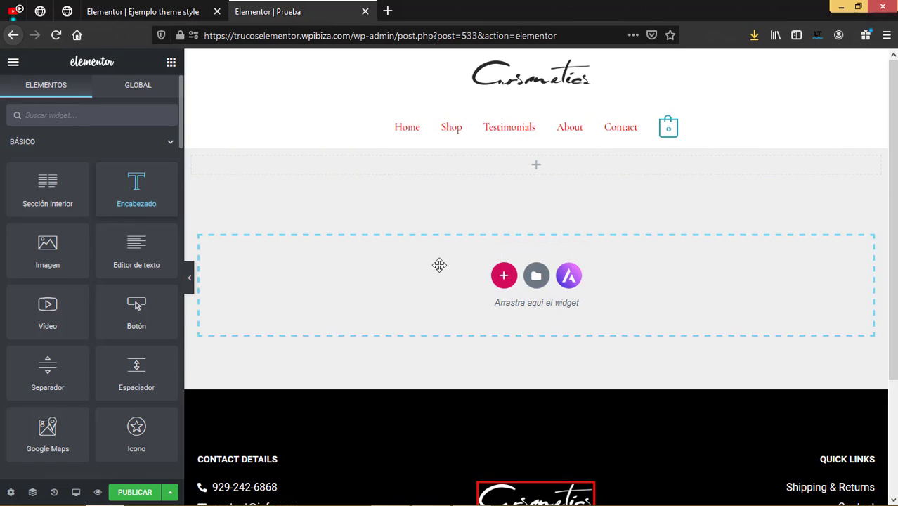
left_click_drag(199, 272, 198, 271)
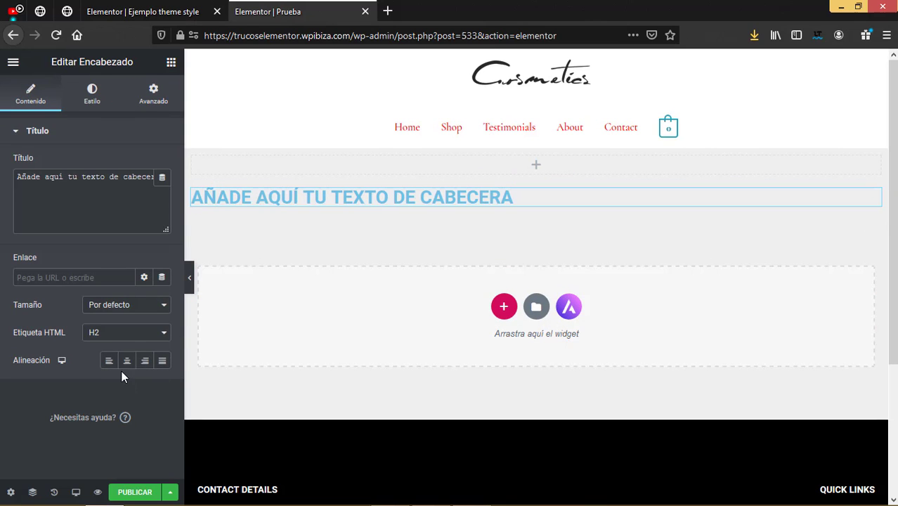
left_click(135, 335)
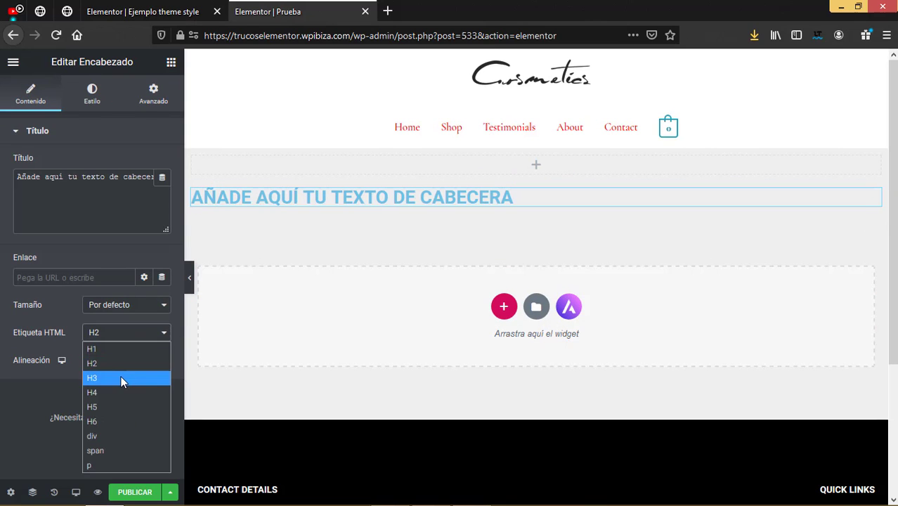
left_click(121, 375)
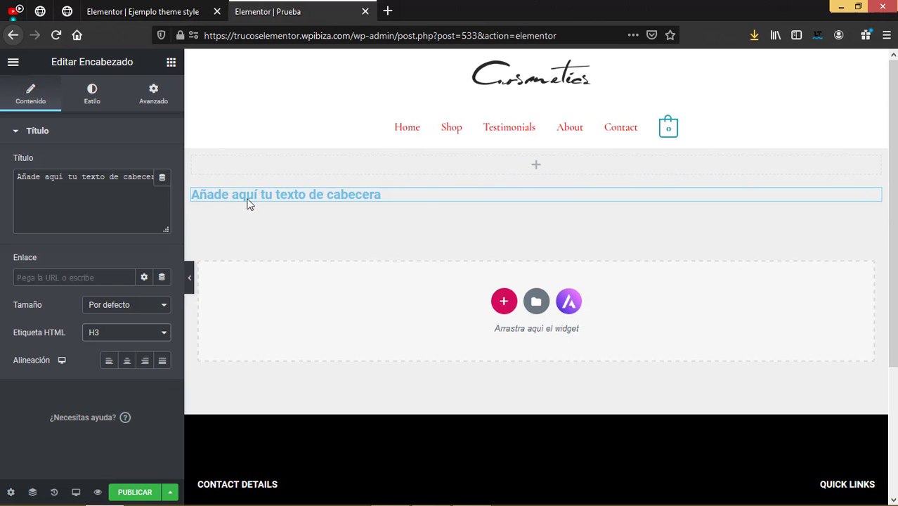
Compare the PRUEBA heading with the theme style settings on the Ejemplo theme style page, collapsing the Custom CSS section there
left_click(156, 16)
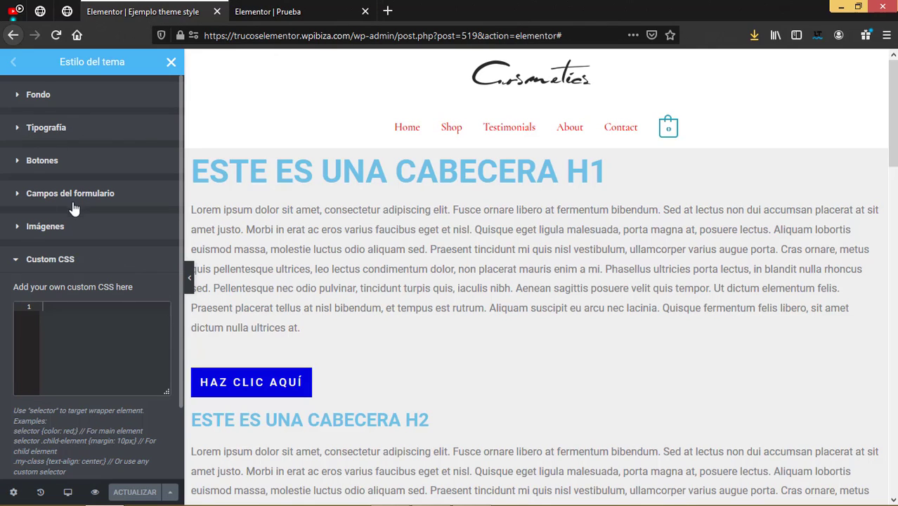
left_click(292, 12)
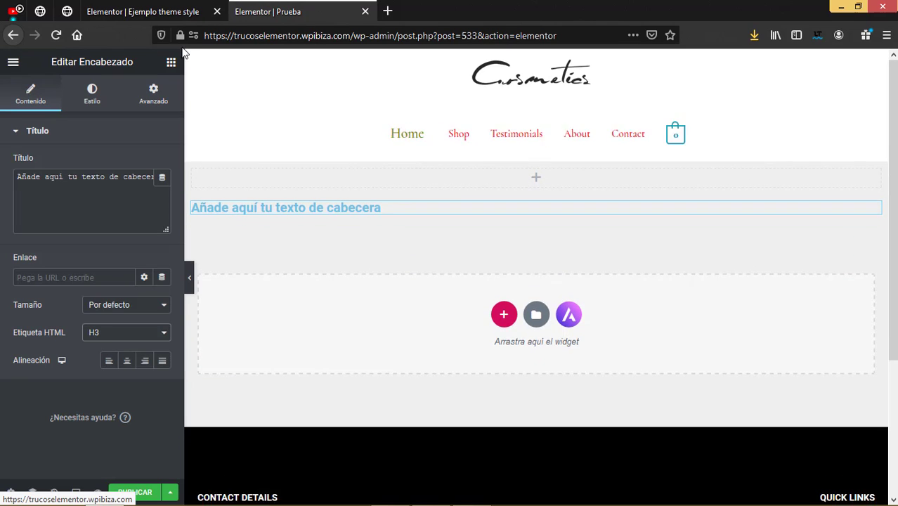
left_click(135, 11)
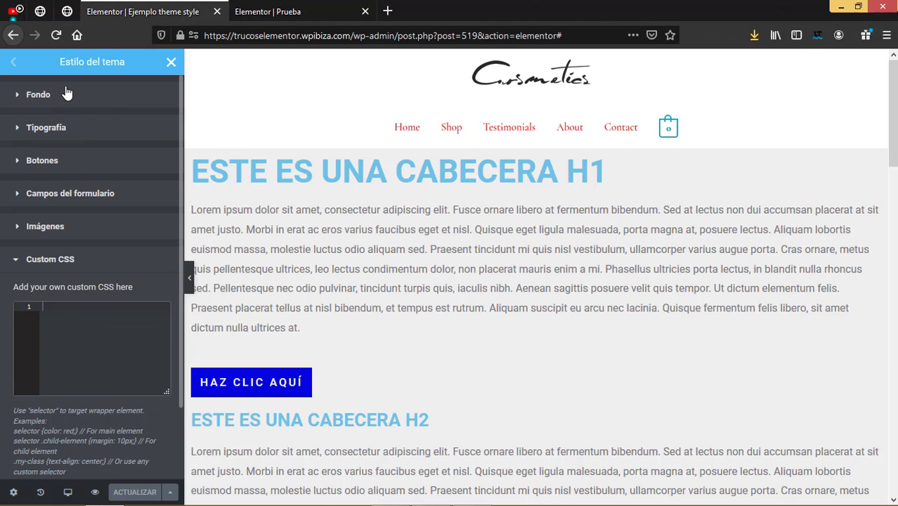
left_click(20, 261)
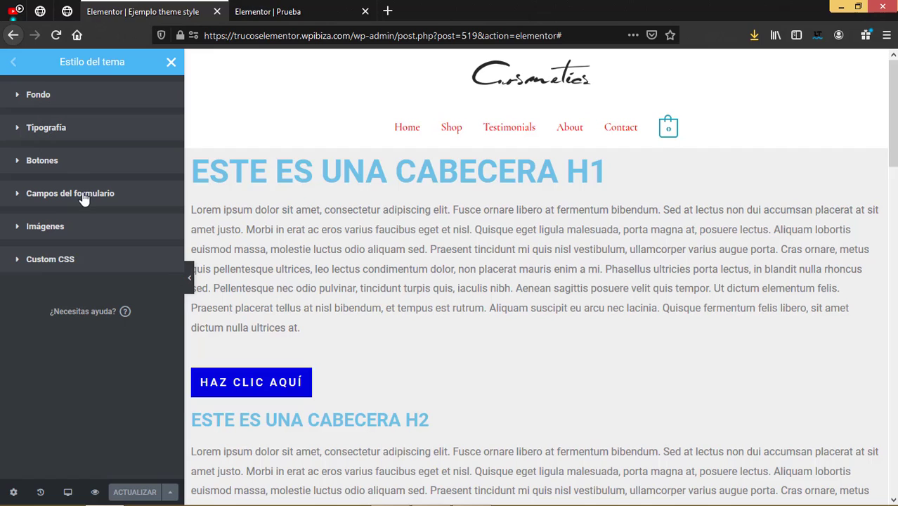
left_click(279, 14)
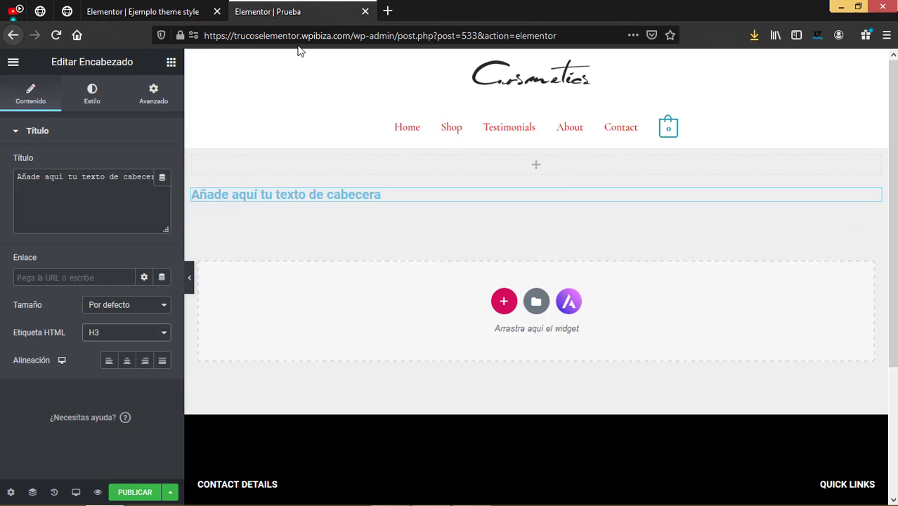
Add a one-column section below the heading on the PRUEBA page and place a button (Botón) widget in it
left_click(504, 302)
left_click(353, 342)
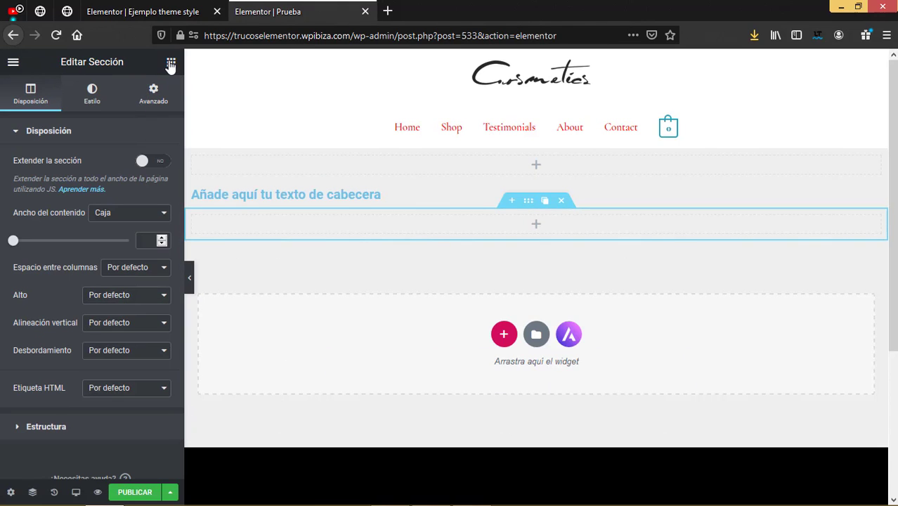
left_click(171, 62)
scroll(127, 329, "down", 1)
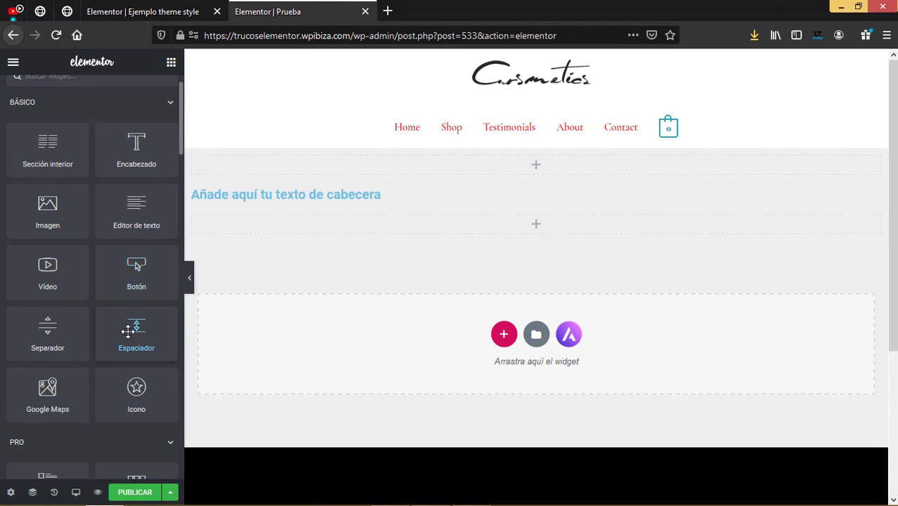
left_click_drag(138, 269, 499, 225)
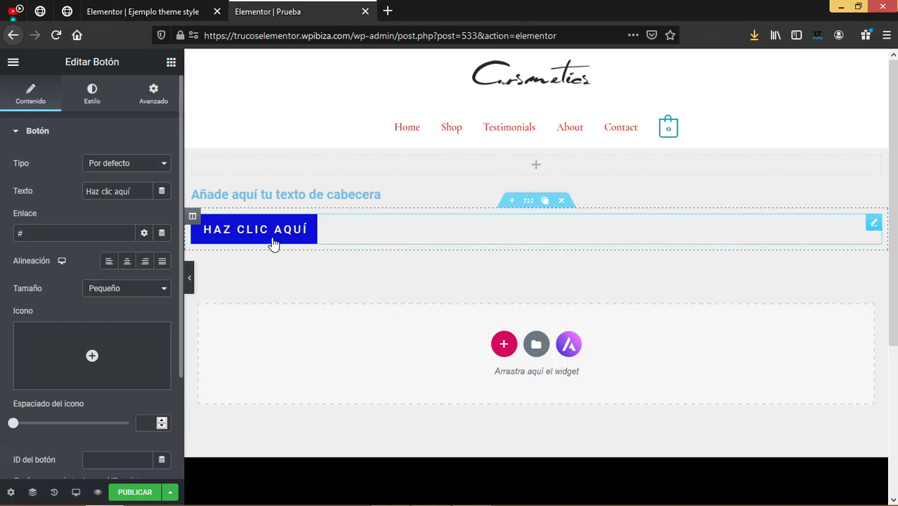
Compare the new PRUEBA button with the styled button on the Ejemplo theme style page
left_click(164, 15)
left_click(317, 10)
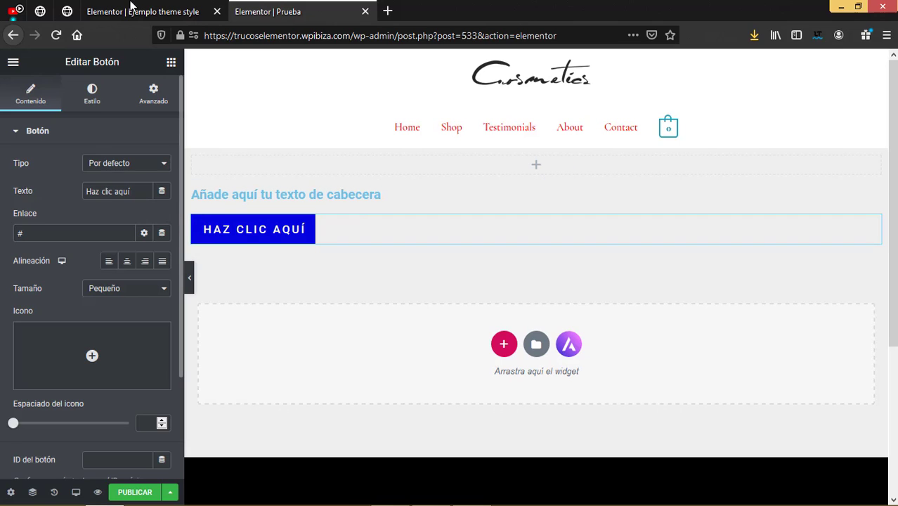
left_click(134, 12)
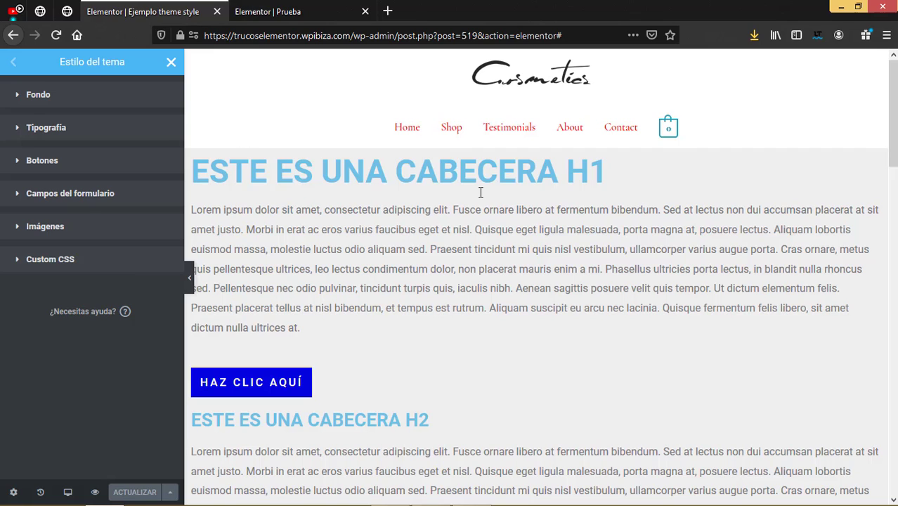
left_click(375, 7)
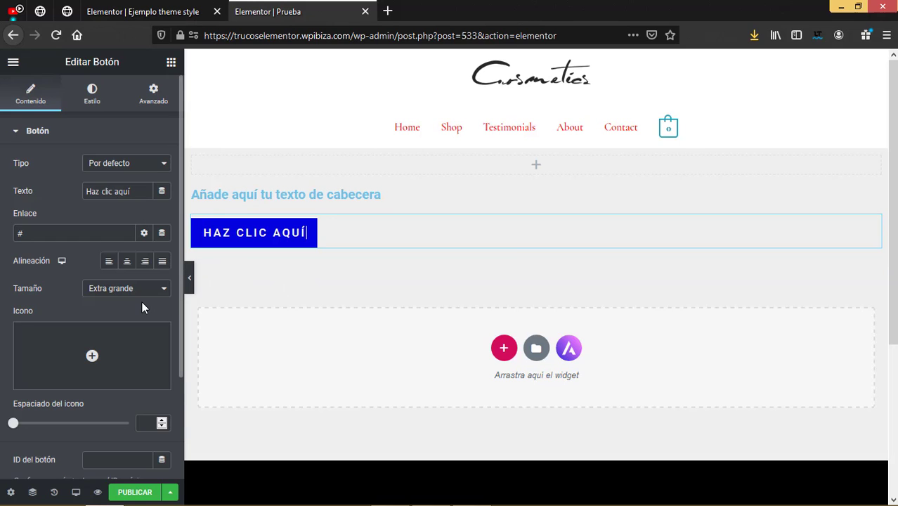
Set the PRUEBA button's size to Extra grande and its normal text color to red
scroll(141, 308, "down", 1)
scroll(141, 308, "up", 1)
scroll(141, 308, "down", 2)
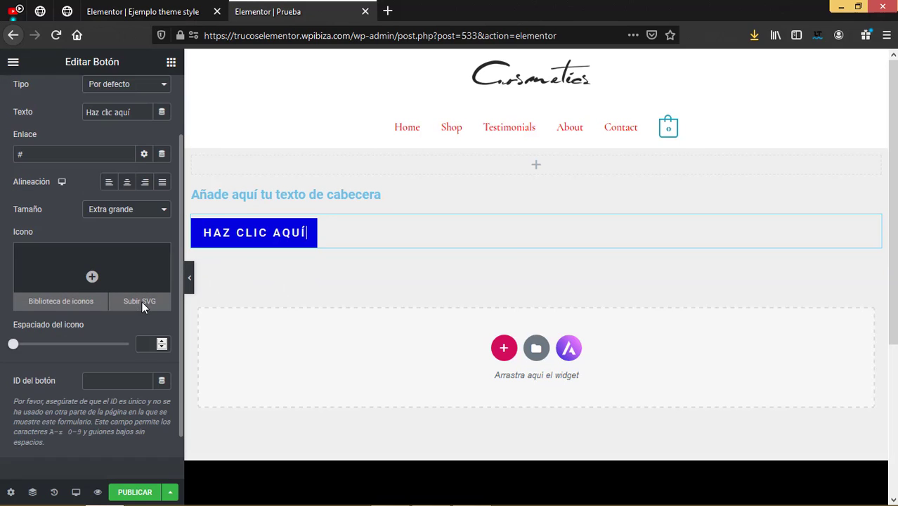
scroll(141, 303, "up", 1)
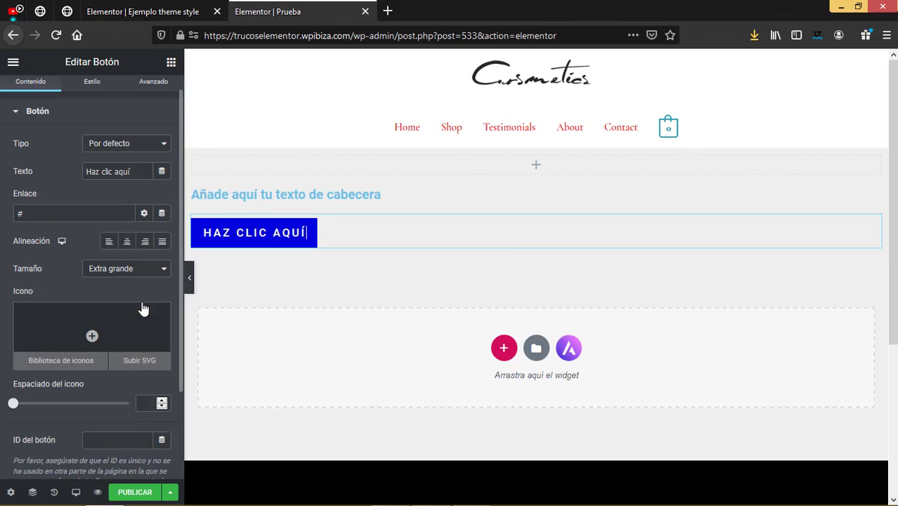
left_click(92, 85)
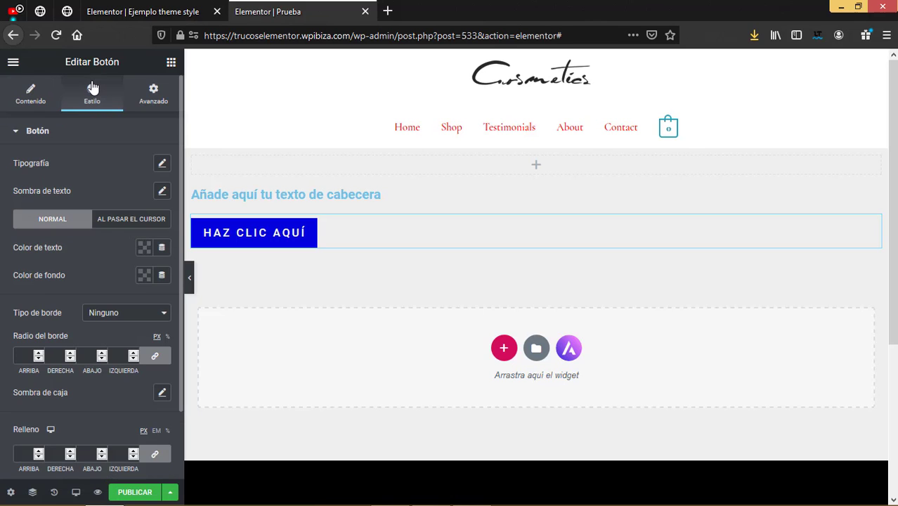
left_click(144, 249)
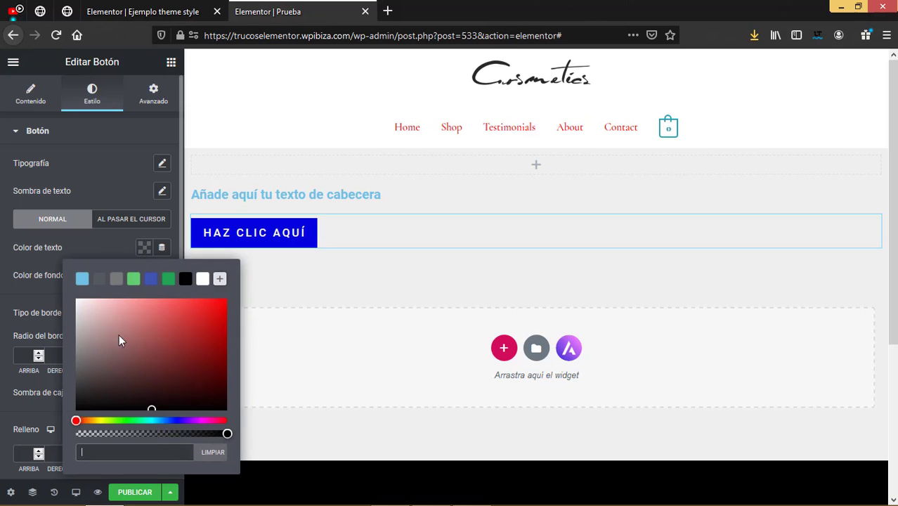
left_click(224, 303)
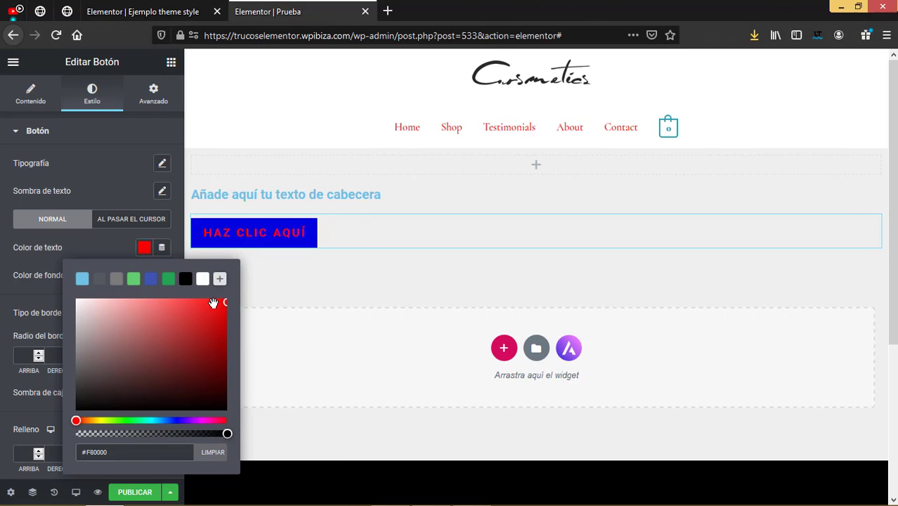
Compare the individually recolored PRUEBA button with the global theme style page and close the button's color picker
left_click(150, 8)
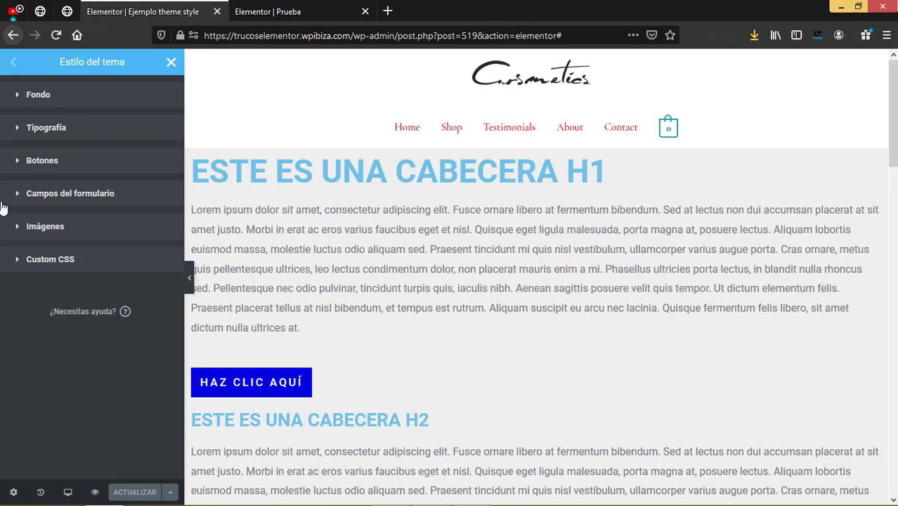
left_click(256, 6)
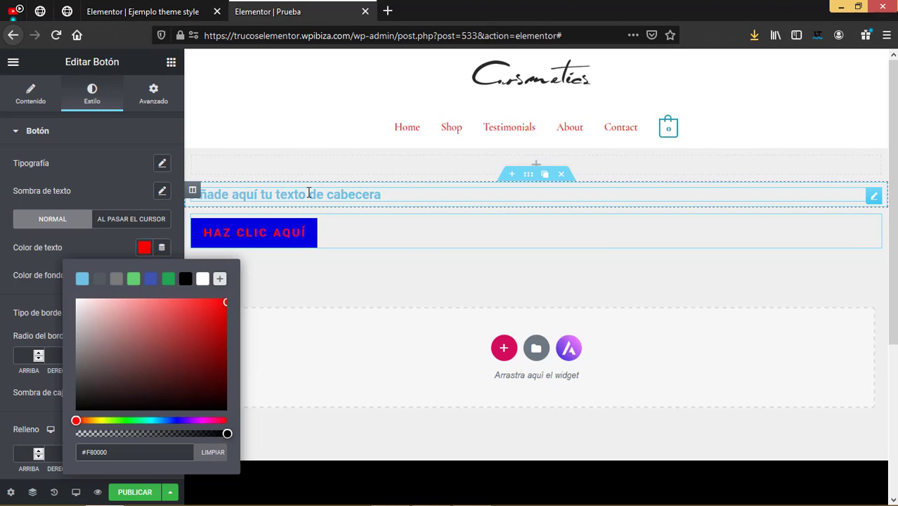
left_click(174, 13)
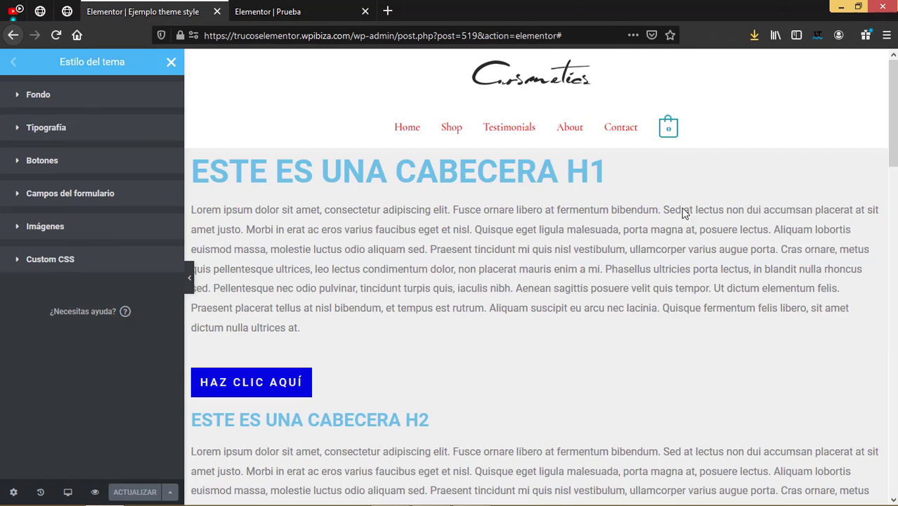
left_click(280, 8)
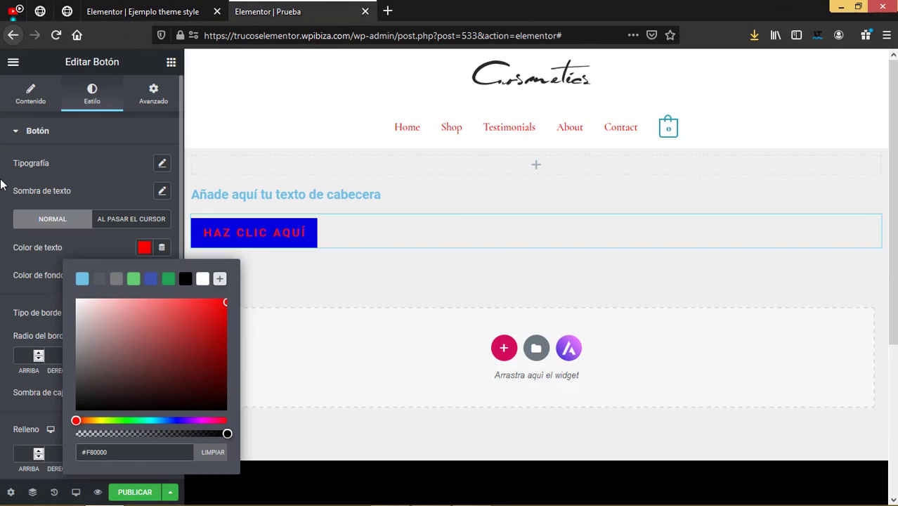
left_click(176, 235)
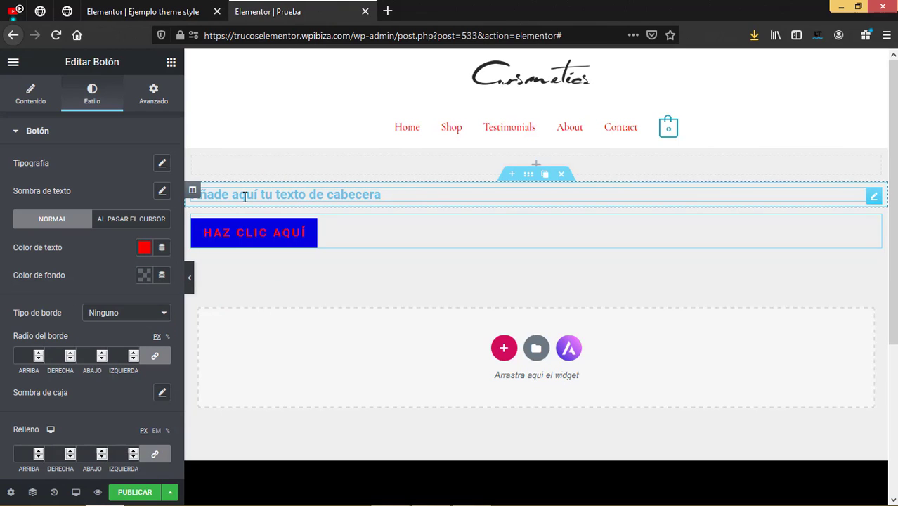
Set the H1 color in the global theme style's typography to green #01EC5C on the Ejemplo theme style page
left_click(157, 6)
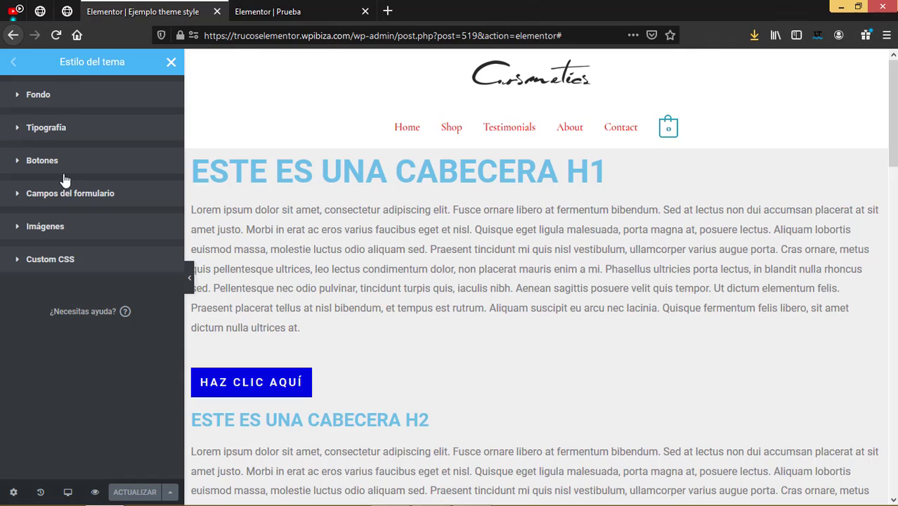
left_click(19, 130)
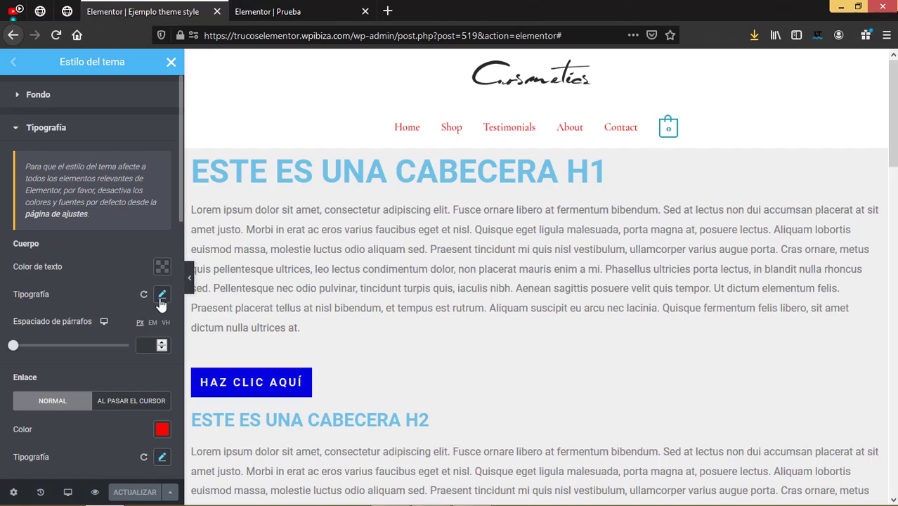
scroll(148, 309, "down", 4)
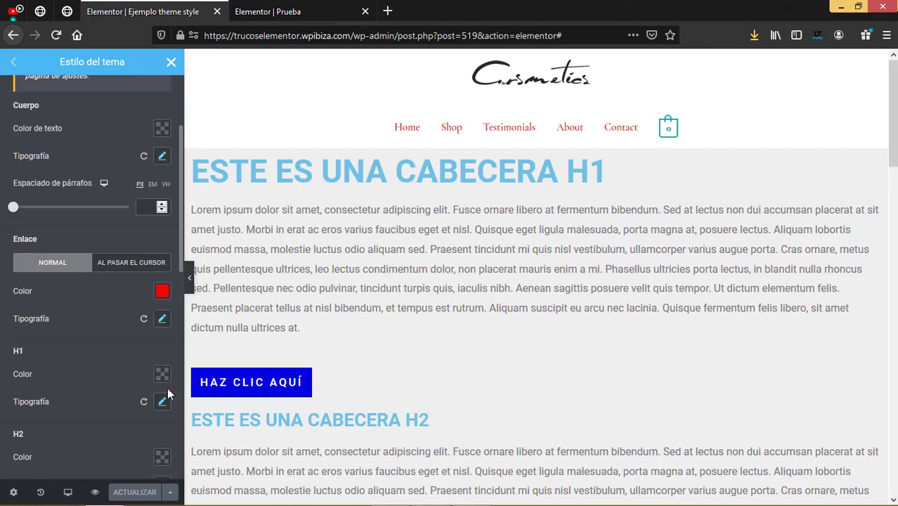
left_click(163, 376)
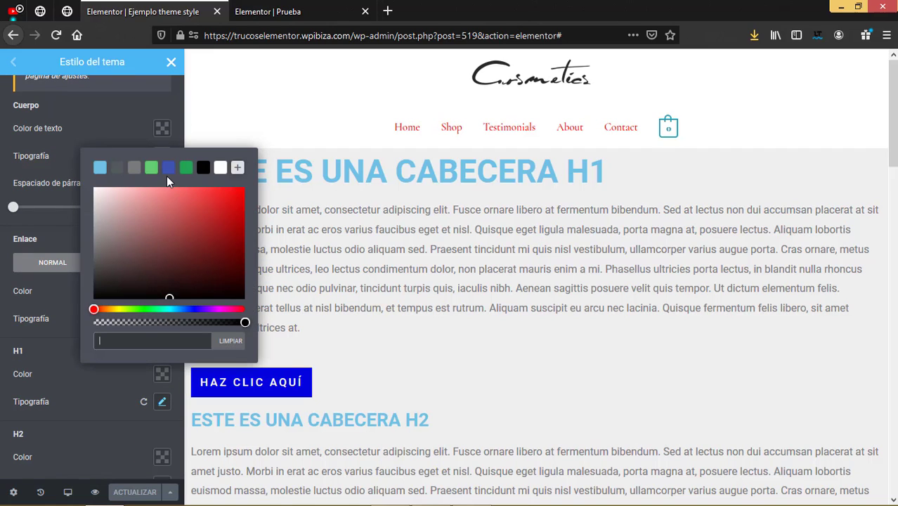
left_click(185, 168)
left_click_drag(211, 227, 244, 195)
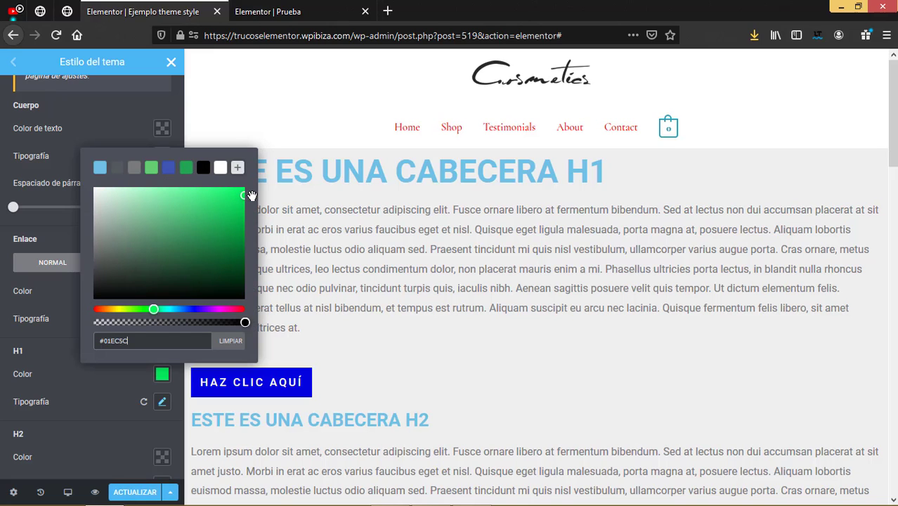
left_click(83, 372)
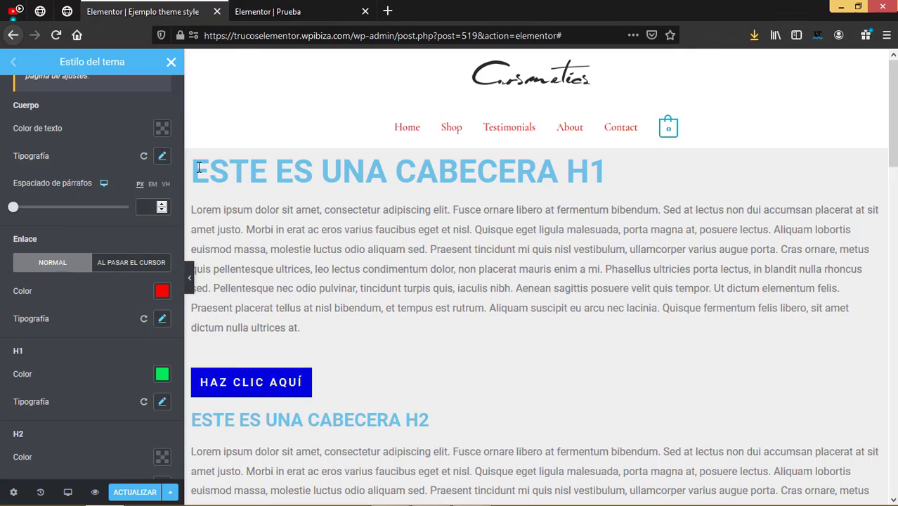
left_click_drag(201, 167, 614, 181)
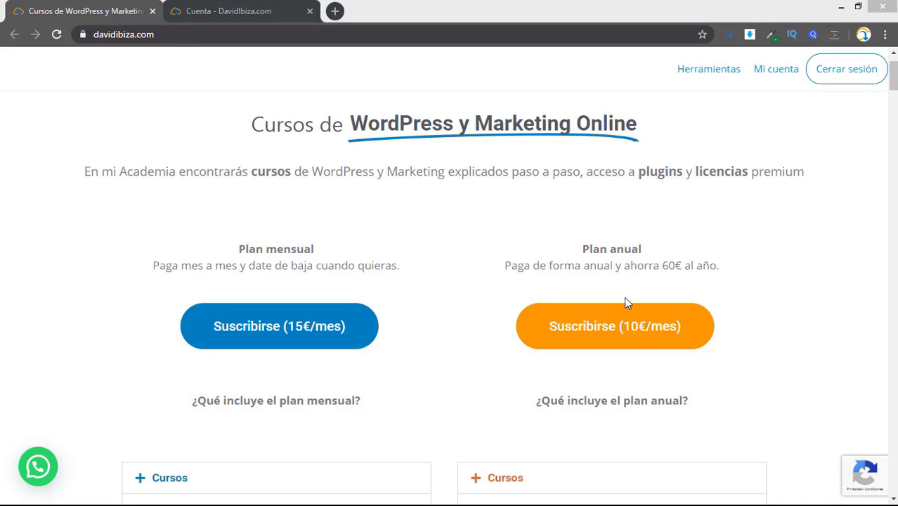
Switch to the davidibiza.com site and look through its course offers and the account page's course list
left_click(894, 78)
left_click_drag(893, 78, 893, 141)
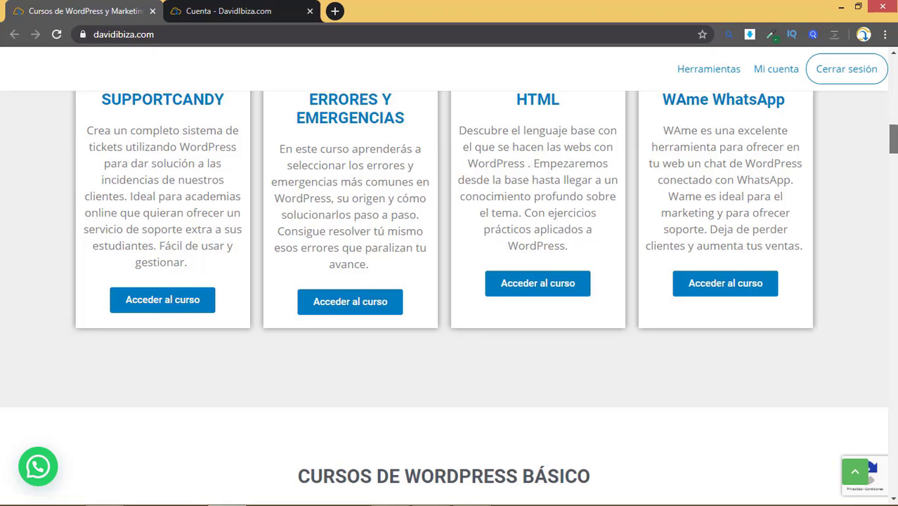
left_click_drag(893, 141, 894, 60)
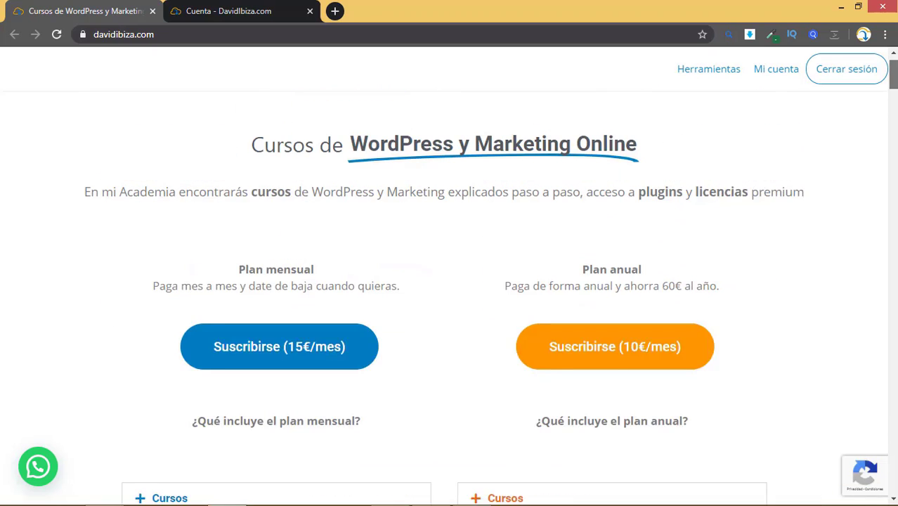
left_click(248, 10)
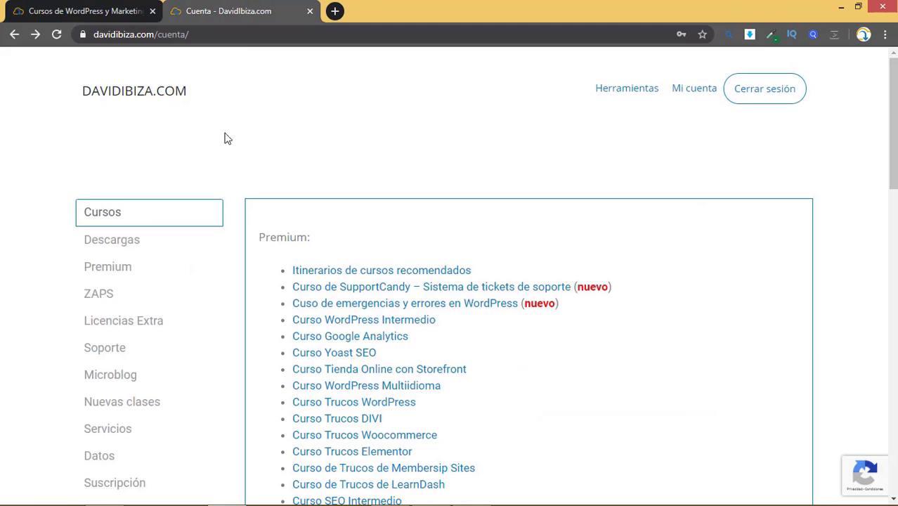
scroll(335, 267, "down", 1)
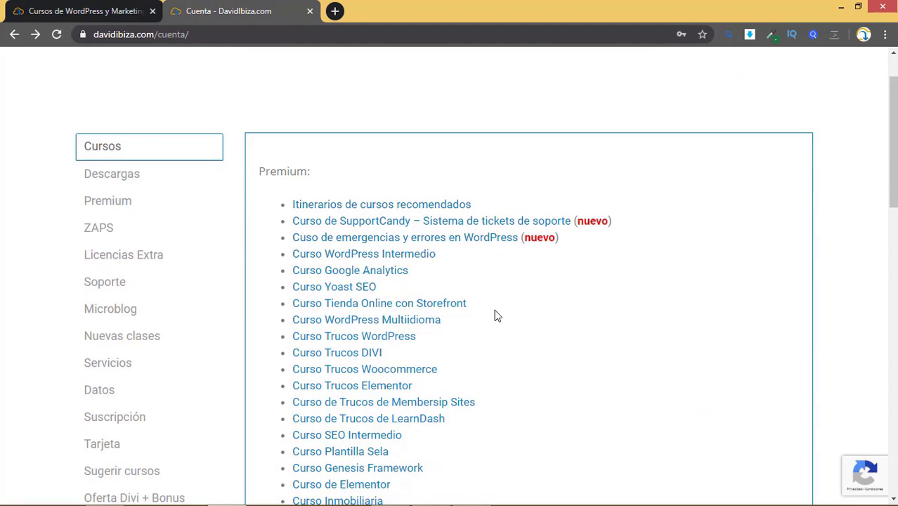
scroll(495, 316, "down", 1)
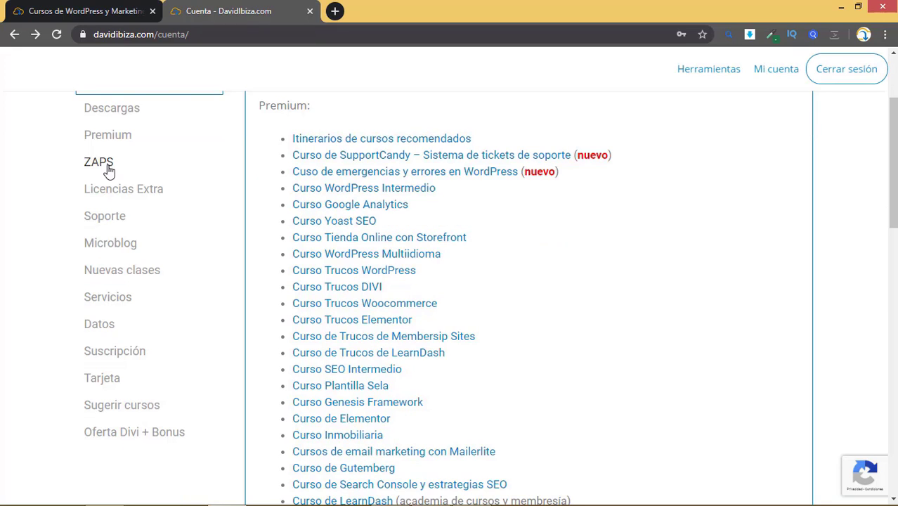